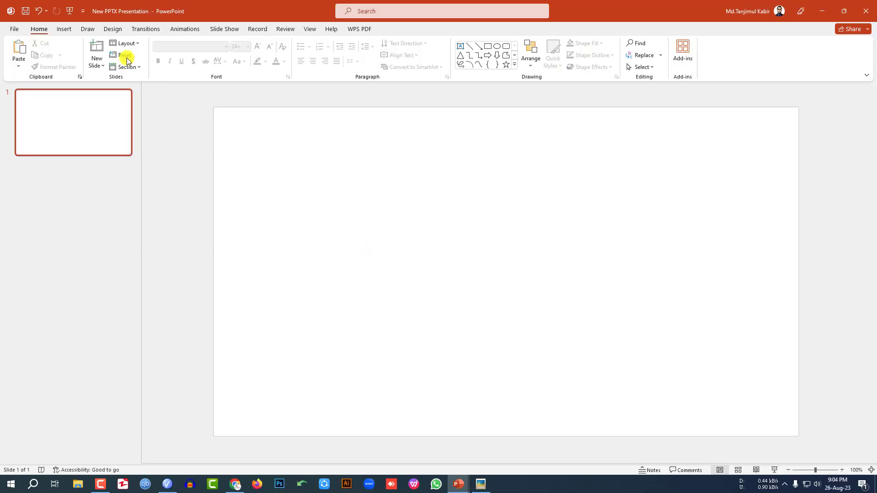
Fill the slide background with Orange Accent 2 Lighter 80% at 52% transparency
left_click(113, 29)
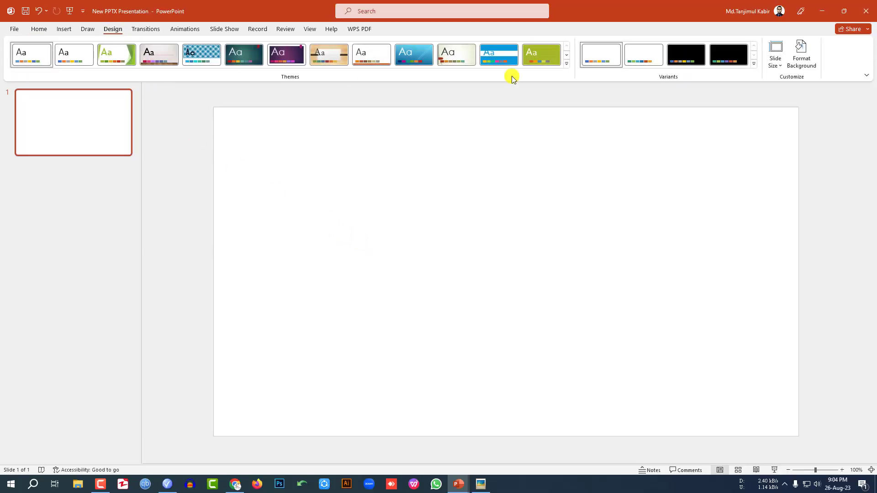
left_click(802, 62)
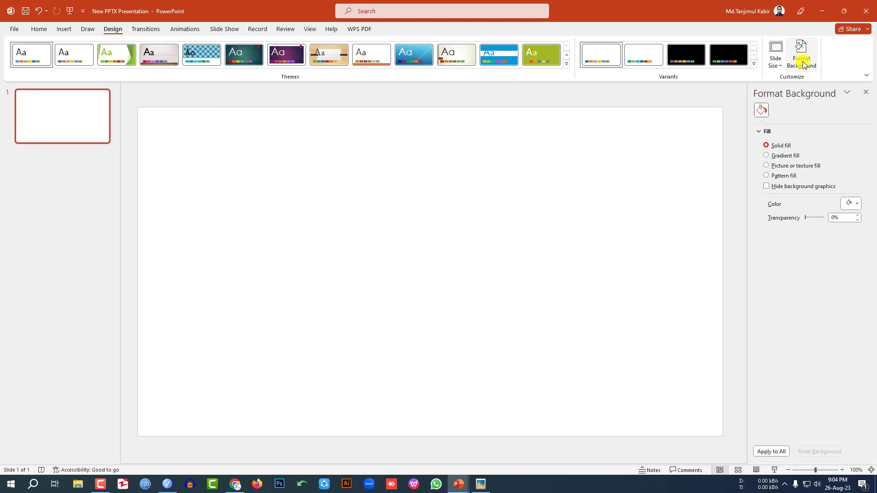
left_click(853, 203)
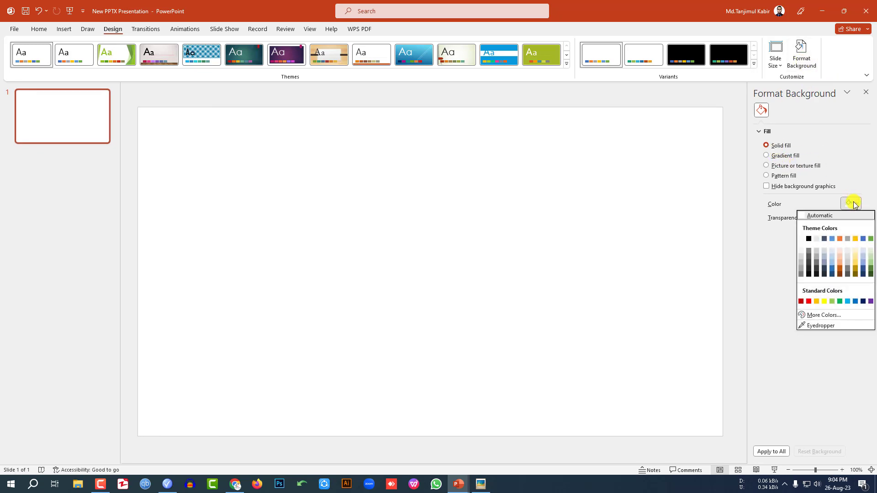
left_click(840, 250)
left_click_drag(805, 218, 816, 222)
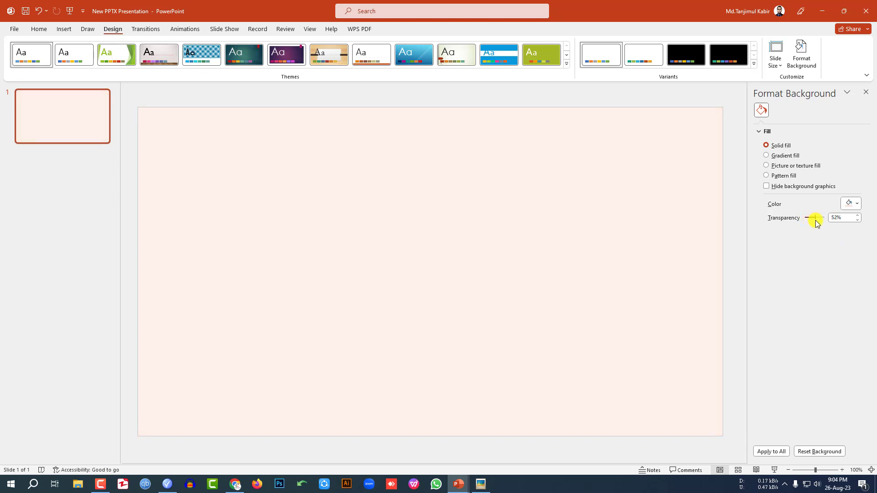
left_click(64, 29)
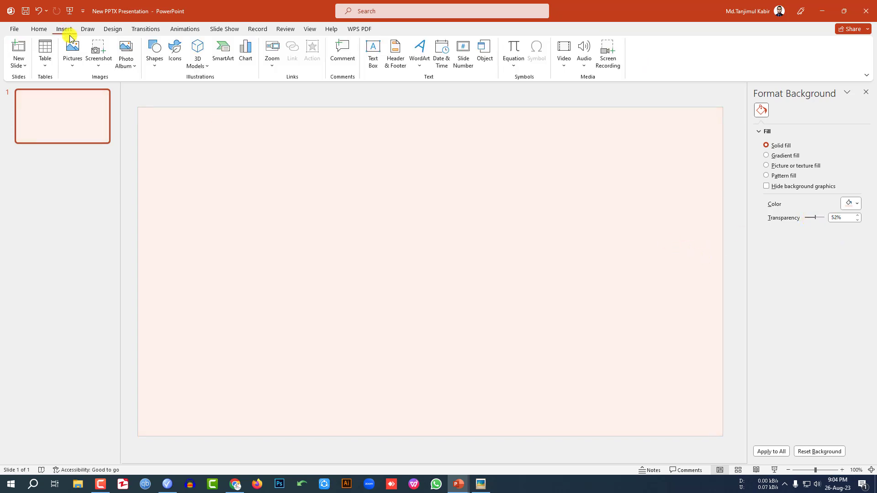
Draw a large blue circle with the Oval shape and move it up and left
left_click(154, 59)
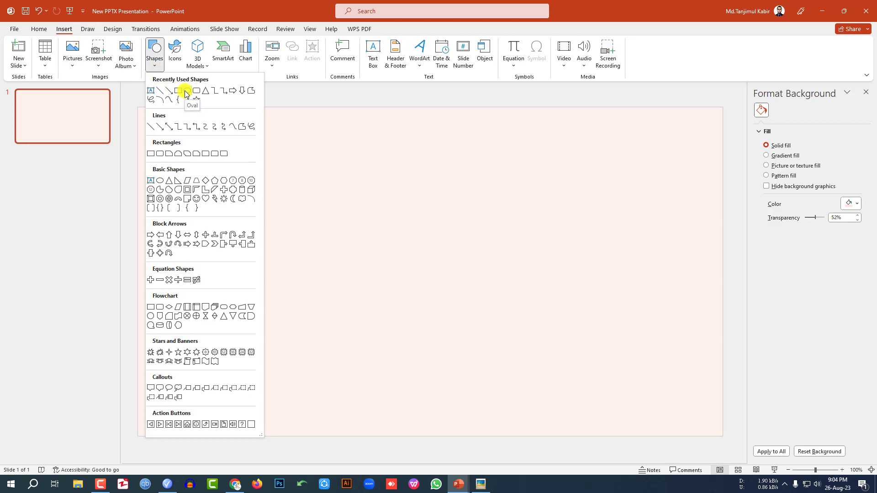
left_click(185, 93)
left_click_drag(221, 226, 269, 262)
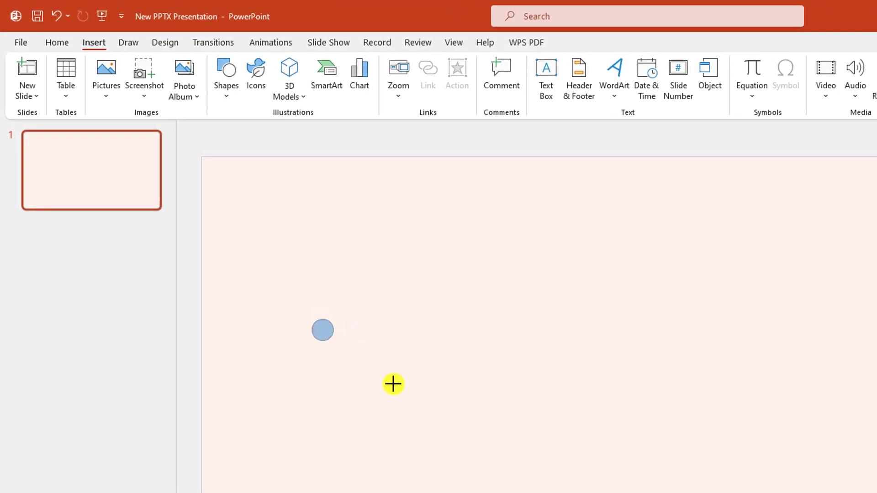
mouse_move(393, 384)
left_mouse_down()
mouse_move(581, 492)
mouse_move(641, 492)
left_mouse_up()
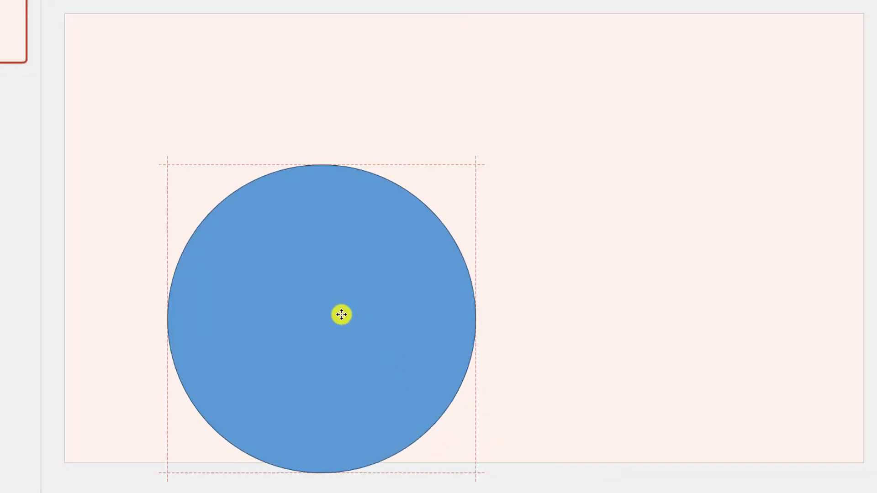
left_click_drag(354, 328, 302, 259)
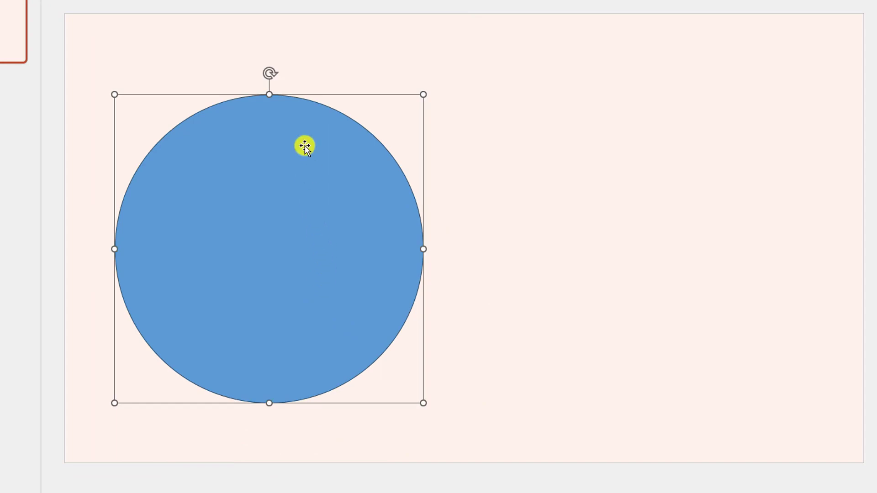
Duplicate the circle with Ctrl+D and drag the copy down-left, overlapping the original
key("ctrl+d")
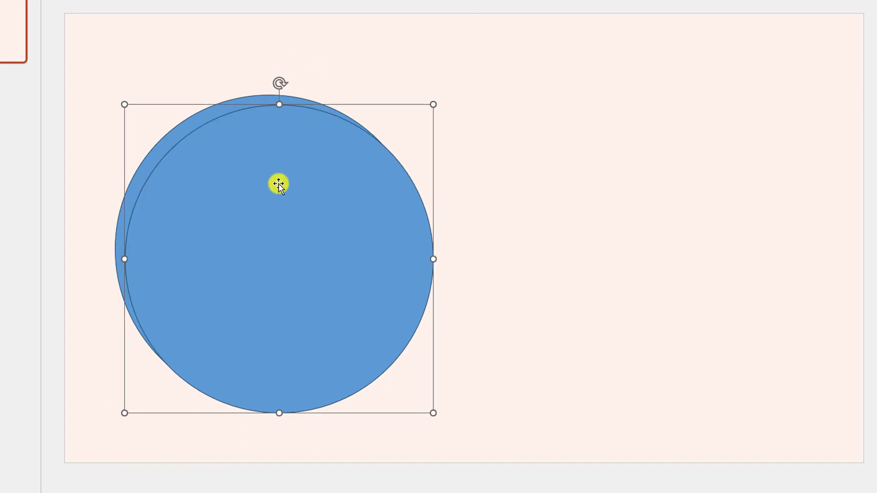
scroll(265, 227, "down", 3)
left_click_drag(292, 266, 164, 374)
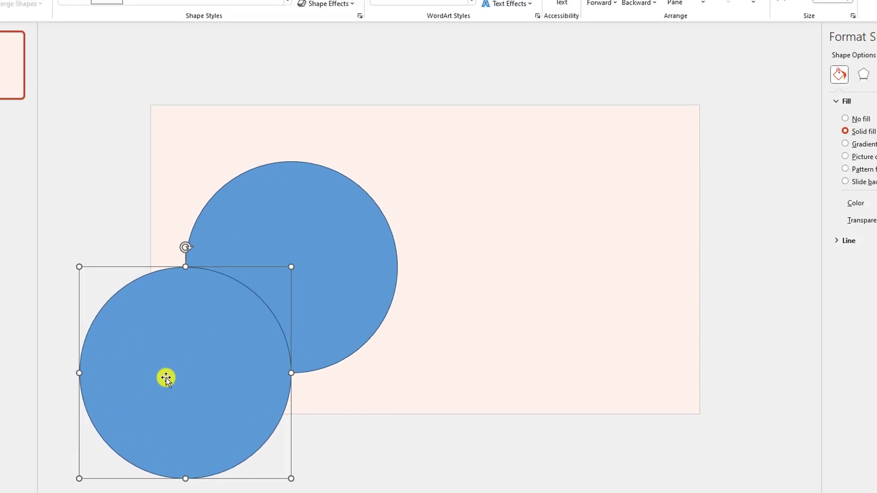
Make the copied circle orange with no outline and send it behind the blue circle
left_click(297, 35)
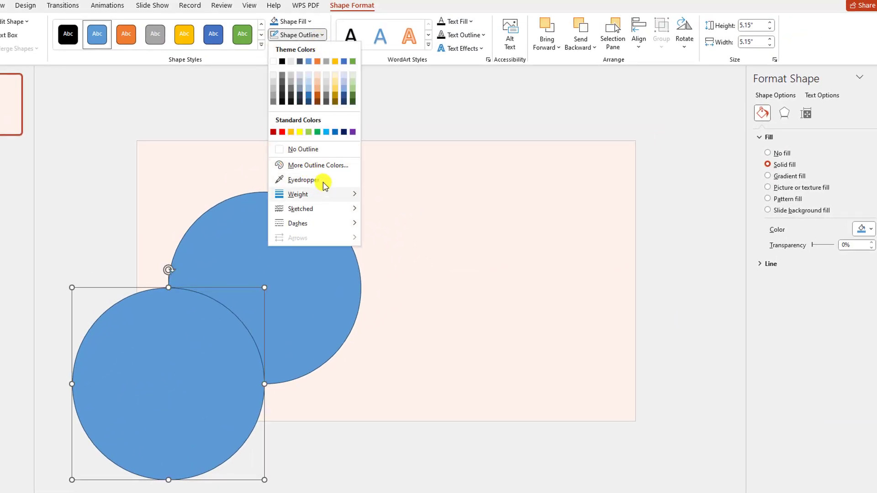
left_click(324, 153)
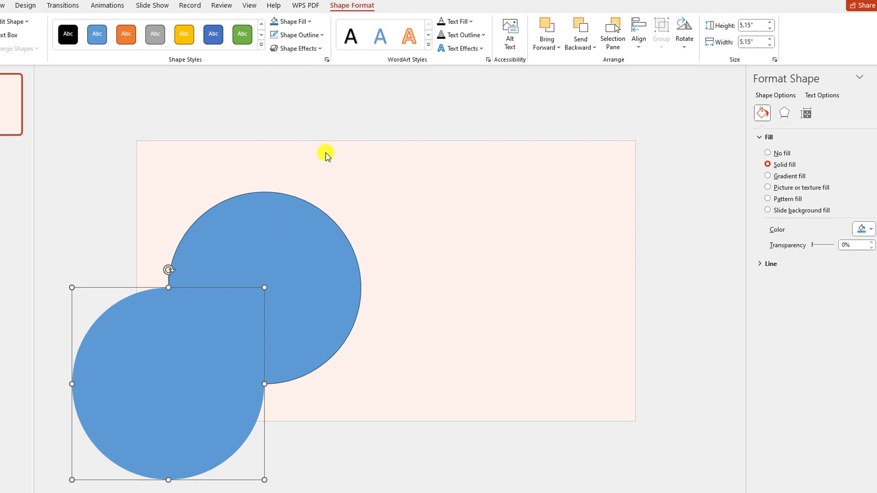
left_click(307, 22)
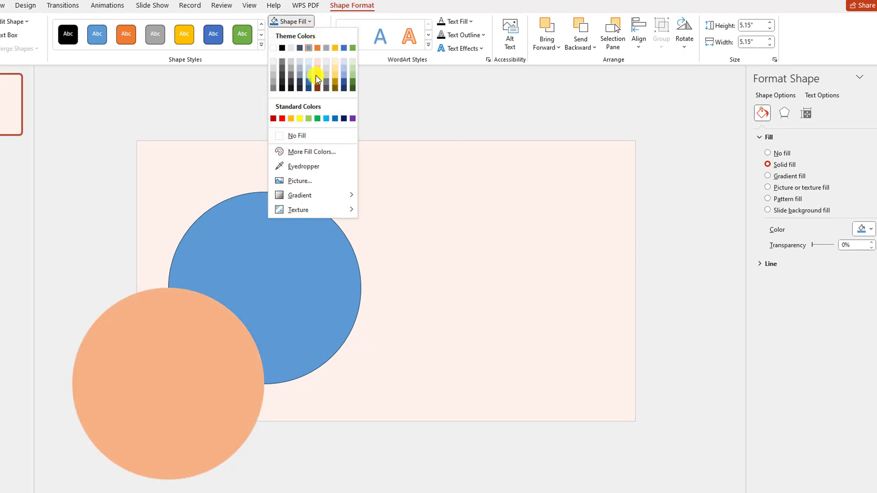
left_click(318, 47)
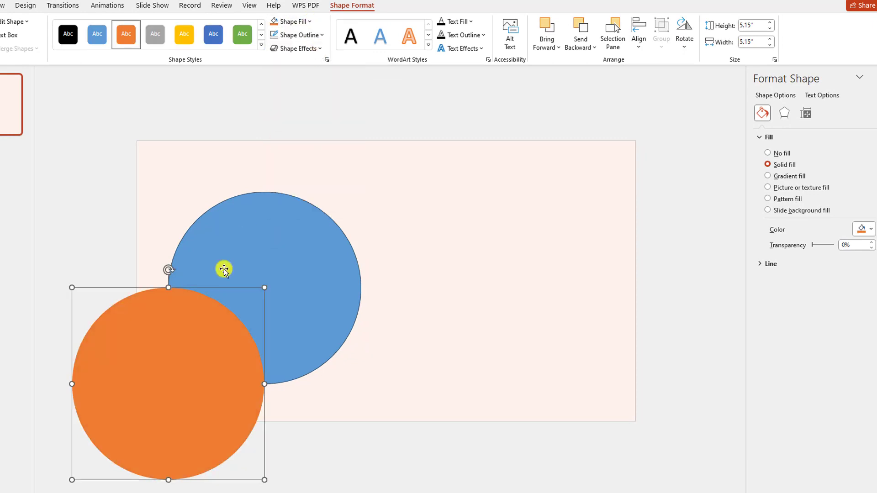
right_click(187, 333)
left_click(234, 185)
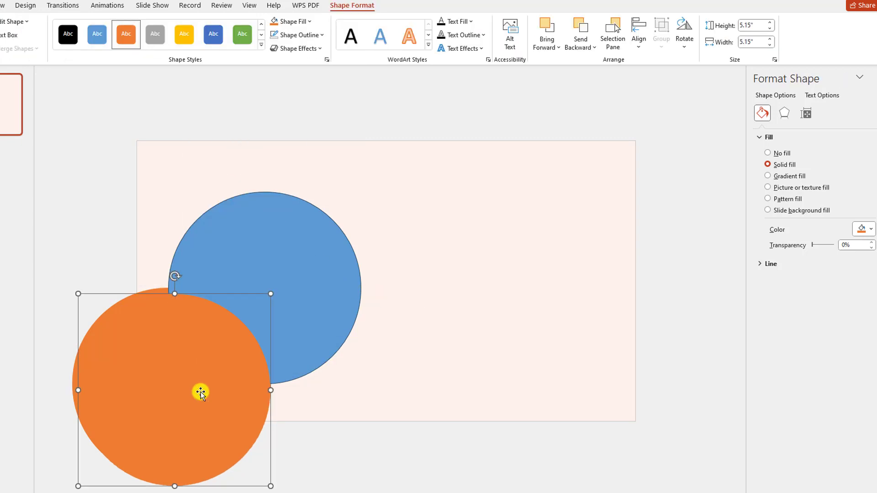
Add a small blue circle on the top edge of the large blue circle
left_click_drag(193, 393, 390, 236, "ctrl")
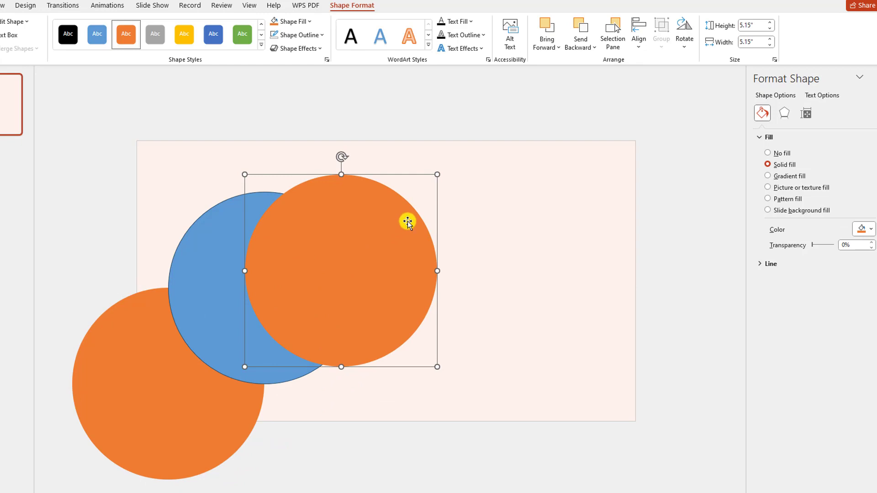
left_click_drag(435, 177, 284, 326)
left_click_drag(266, 346, 312, 197)
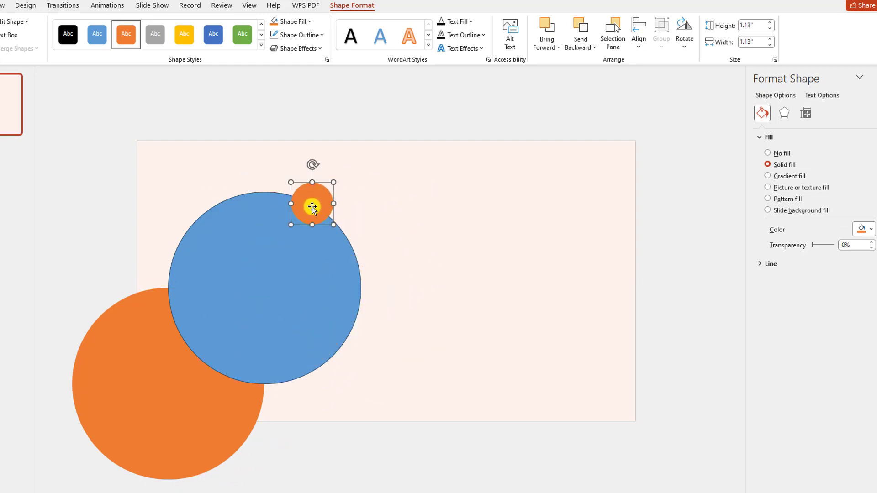
left_click(309, 22)
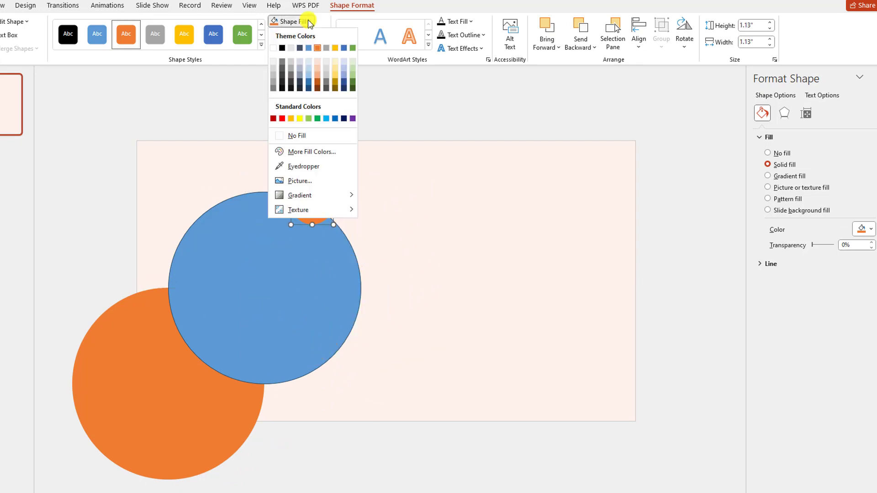
left_click(318, 119)
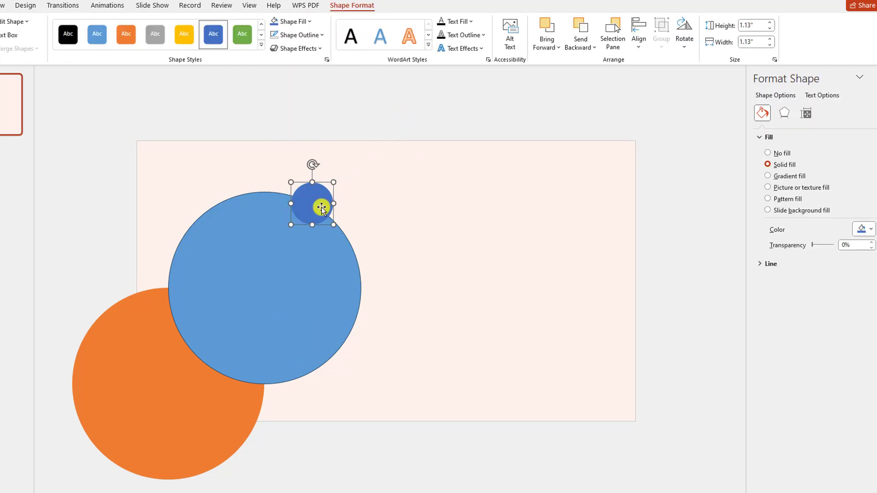
Copy the small circle to the top-right corner and stretch it into an ellipse
left_click_drag(322, 208, 666, 145)
left_click_drag(622, 123, 626, 110)
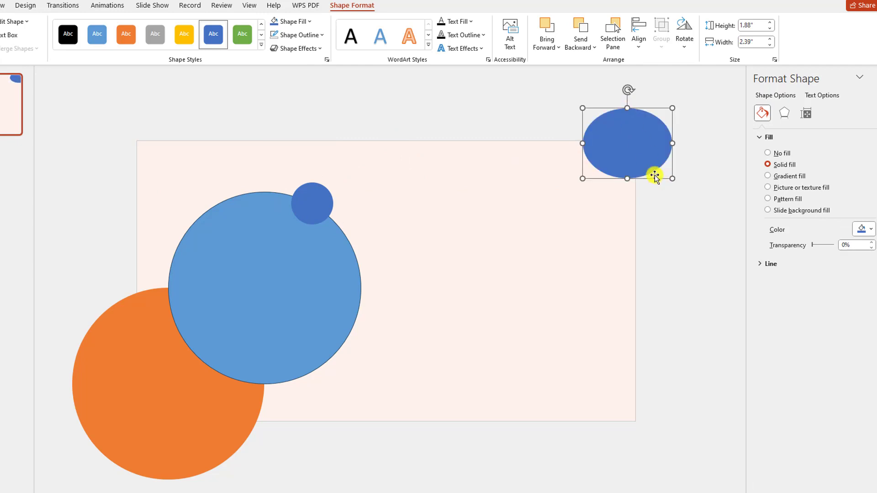
left_click(662, 181)
Draw a blue rounded-rectangle bar near the bottom-right with no outline
left_click(74, 50)
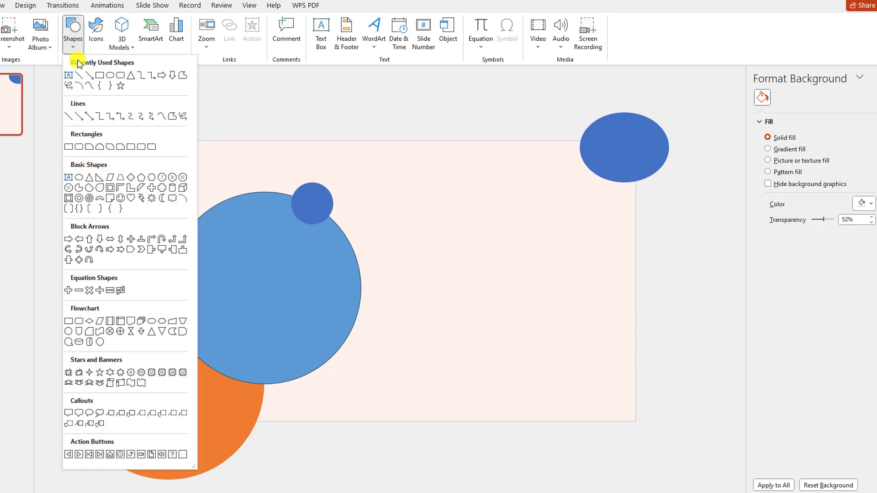
left_click(120, 79)
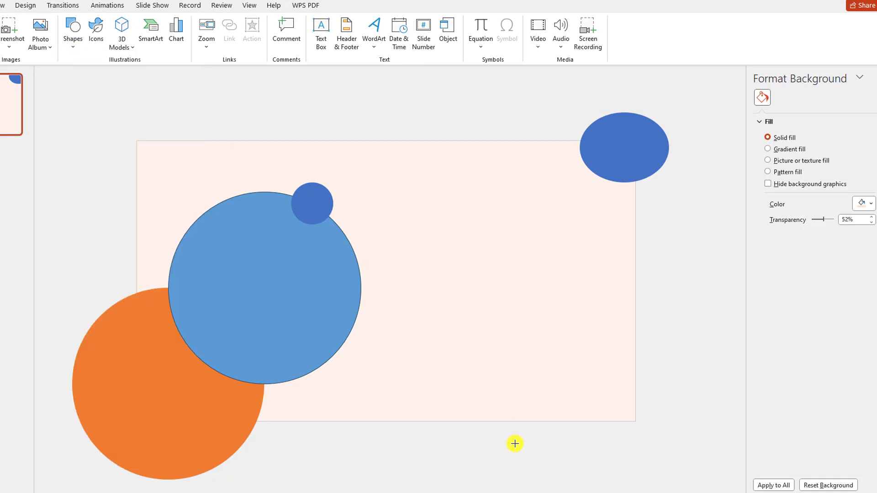
left_click_drag(504, 404, 645, 430)
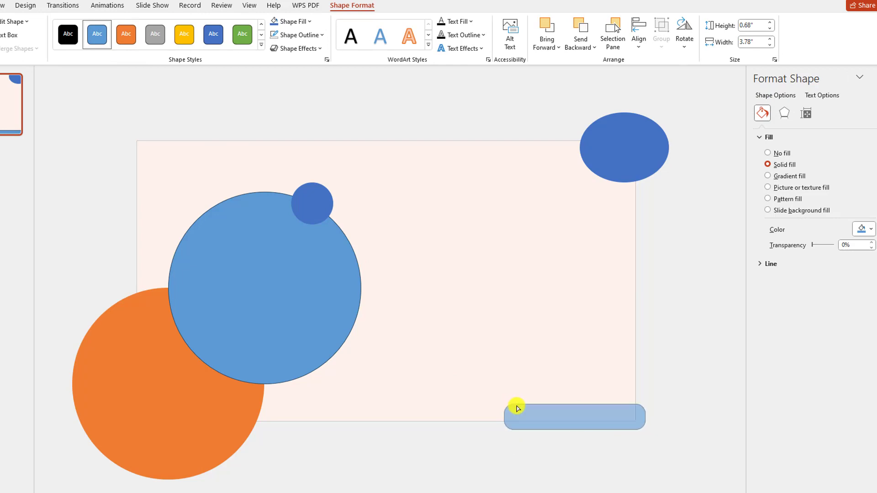
left_click(564, 416)
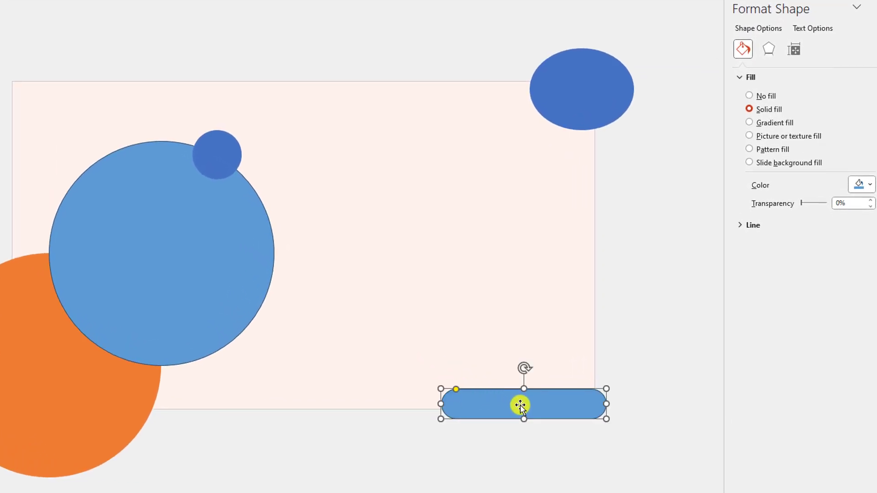
left_click(171, 1)
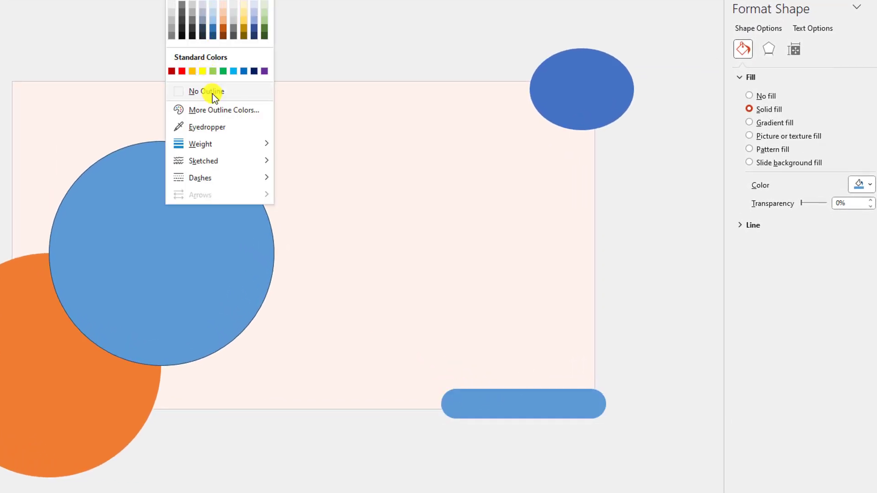
left_click(207, 91)
left_click(671, 313)
Reposition the rounded bar and add a shorter copy beside it
left_click(507, 415)
left_click_drag(507, 415, 443, 335)
mouse_move(553, 335)
left_mouse_down()
mouse_move(414, 345)
mouse_move(469, 334)
mouse_move(453, 318)
mouse_move(548, 328)
left_mouse_up()
left_click(629, 331)
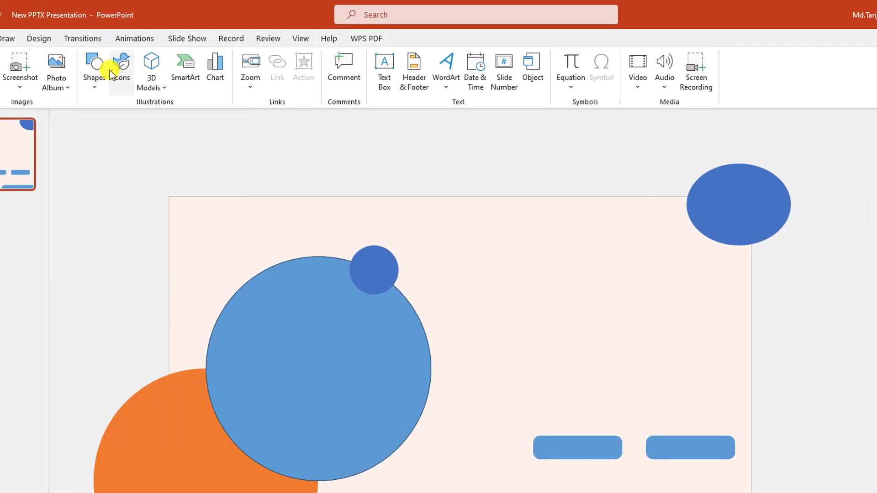
Insert the first 'office' building icon and move it onto the small blue circle
left_click(112, 68)
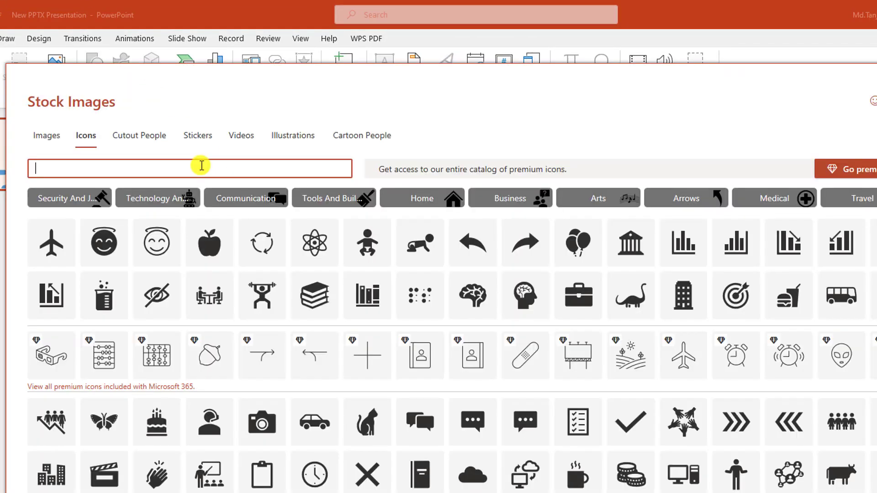
left_click(201, 165)
type("office")
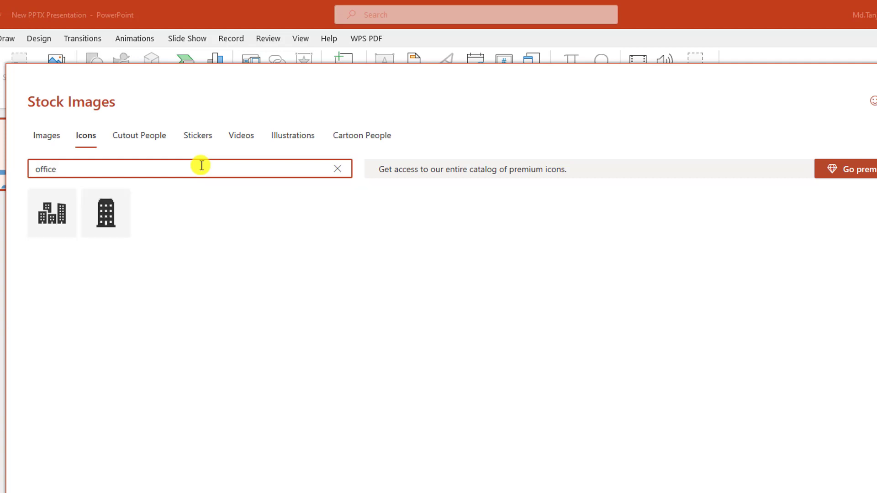
left_click(64, 222)
key("Return")
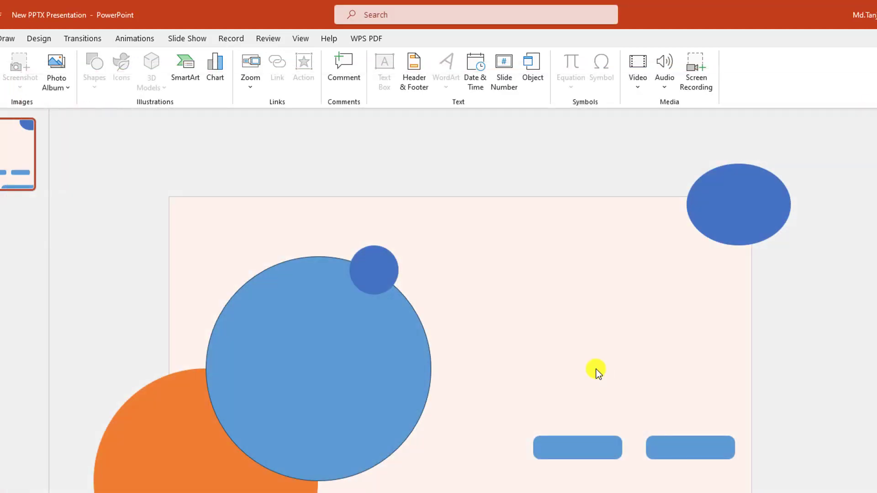
left_click_drag(444, 348, 376, 278)
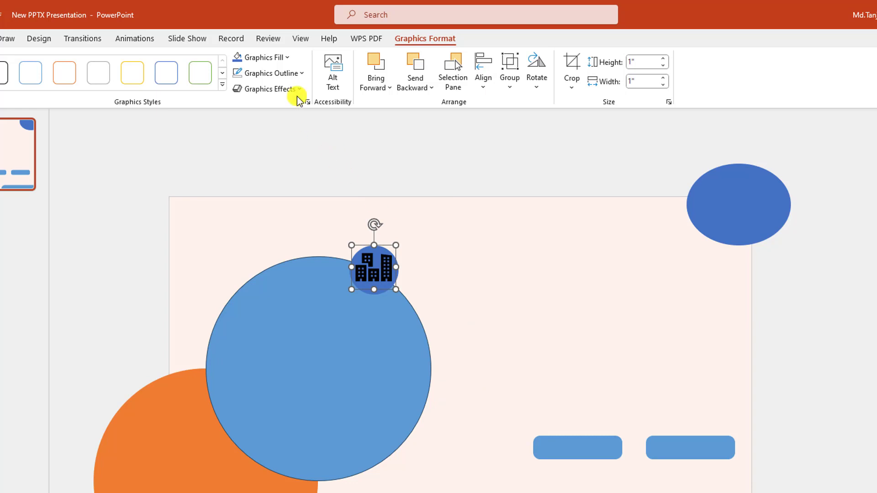
Make the office icon white and centre it on the small circle
left_click(286, 58)
left_click(237, 88)
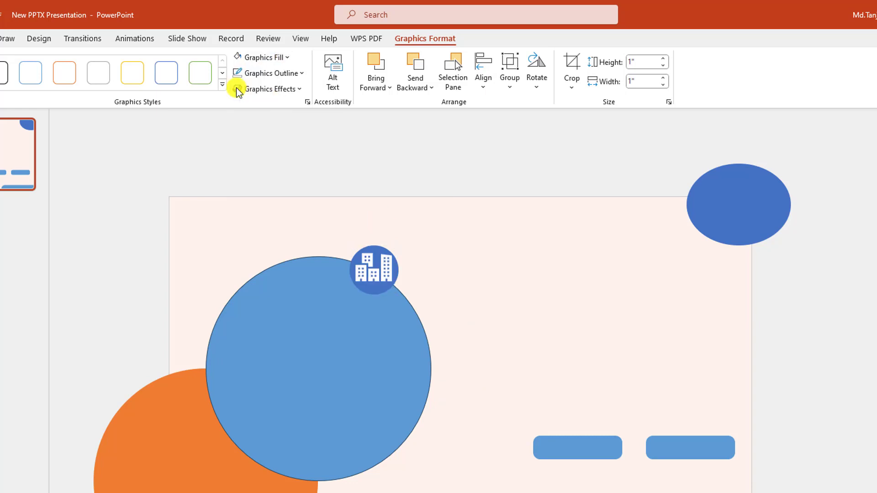
left_click_drag(392, 249, 382, 258)
key("Escape")
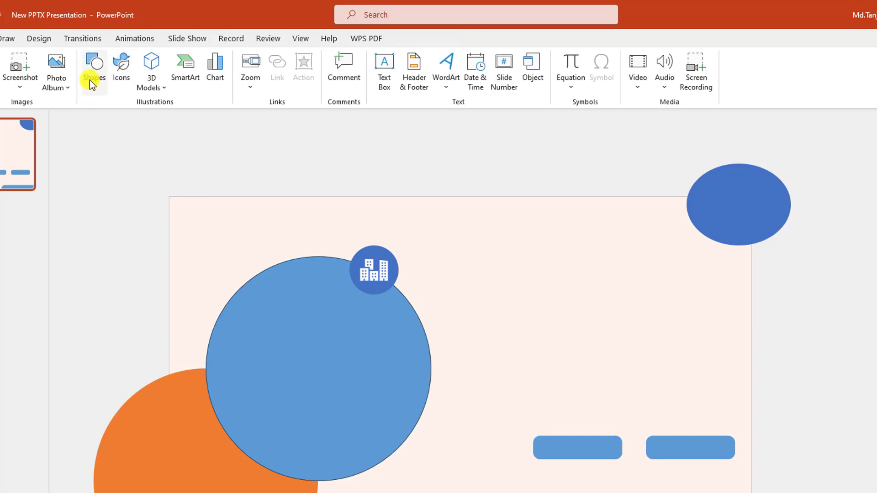
Insert the meeting photo from this computer and size it to the slide's left side
left_click(96, 73)
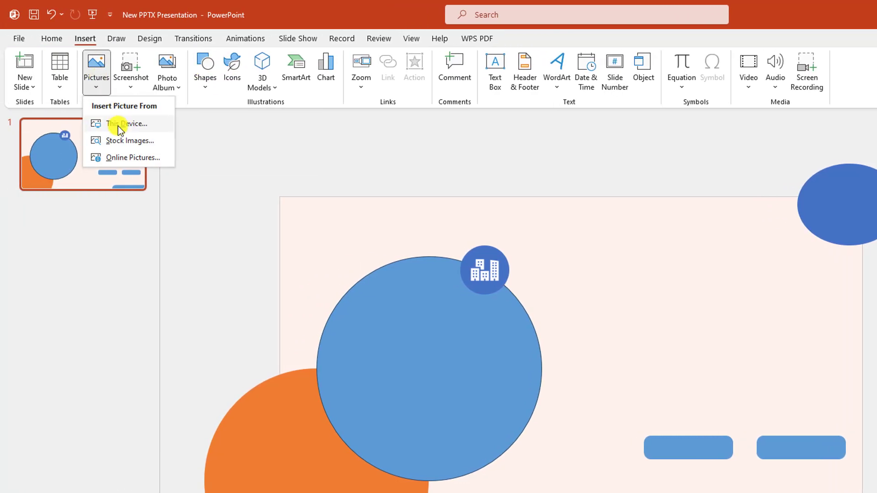
left_click(117, 124)
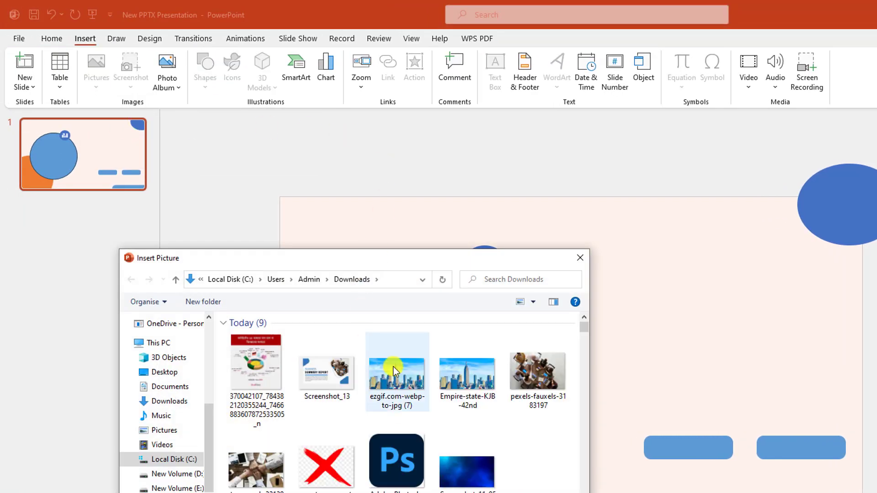
scroll(388, 400, "down", 10)
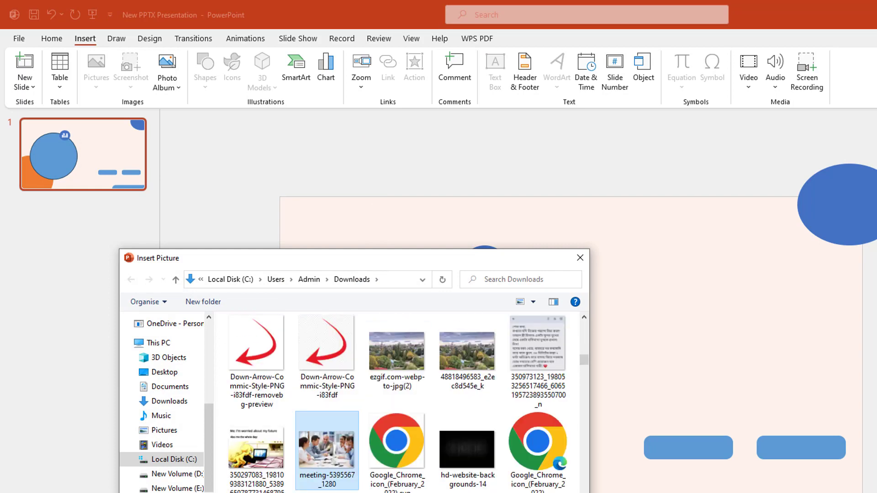
double_click(327, 450)
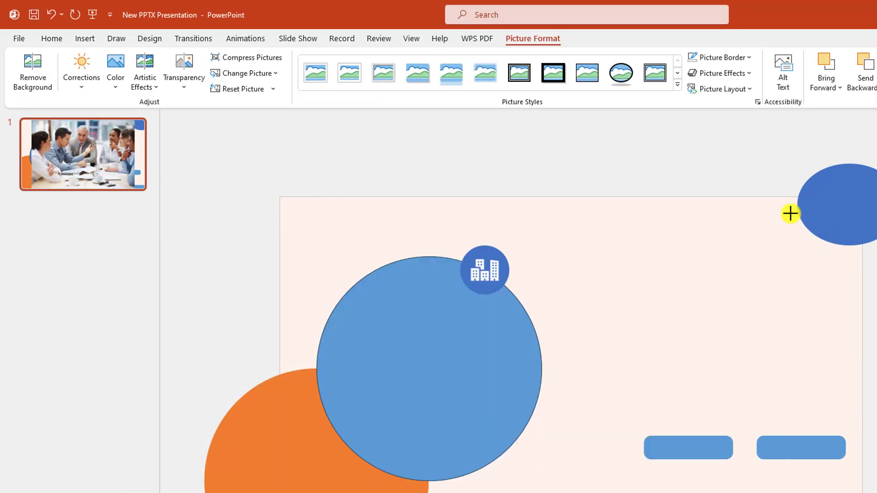
left_click_drag(790, 213, 618, 328)
left_click_drag(539, 361, 623, 482)
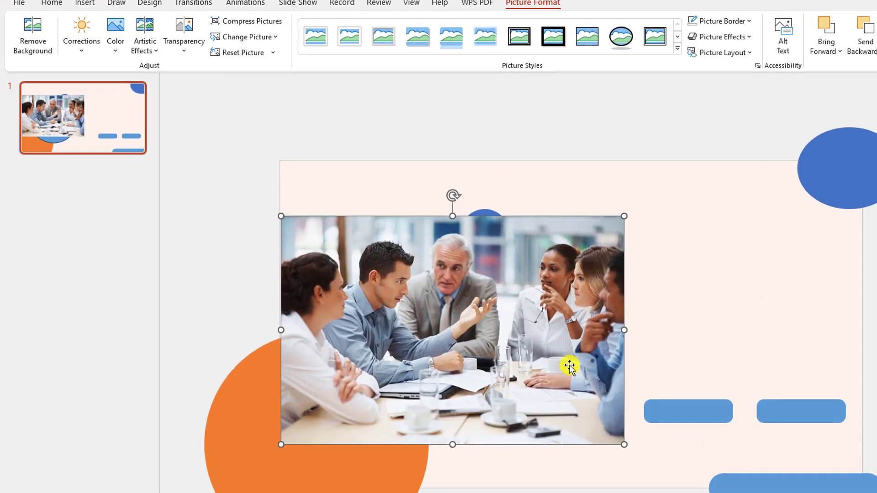
Send the photo back and intersect it with the large blue circle
right_click(447, 351)
left_click(493, 408)
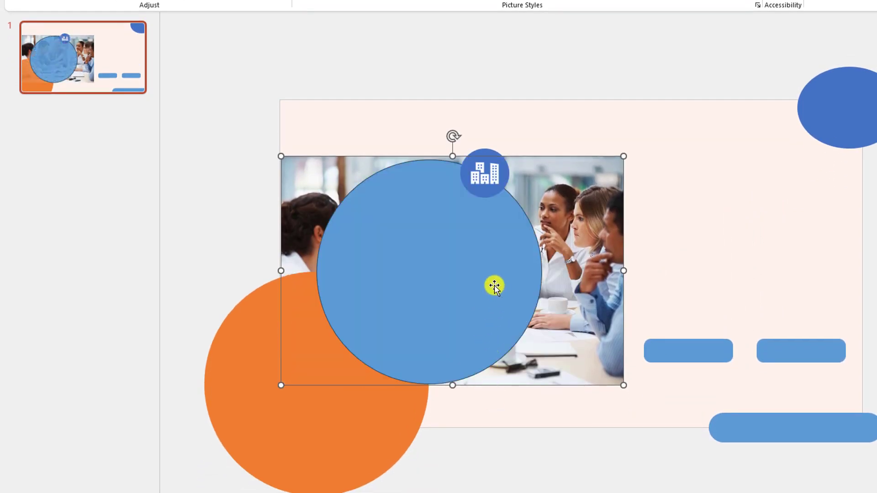
left_click(418, 265, "shift")
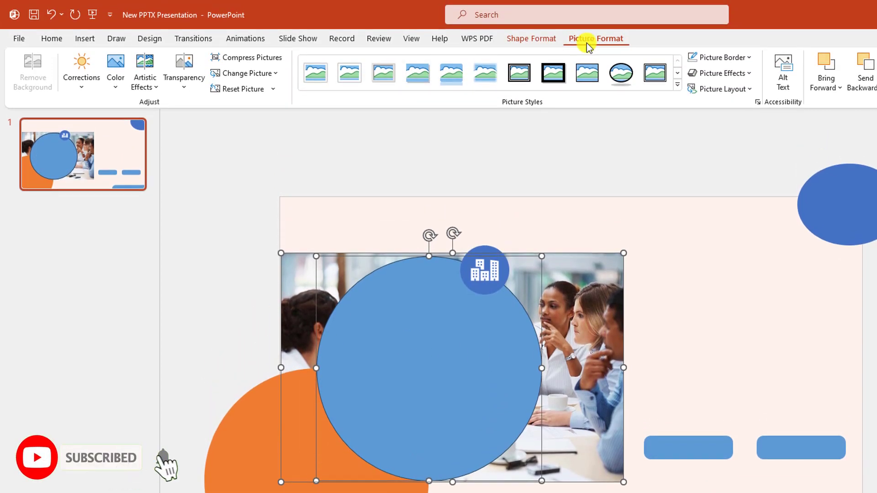
left_click(539, 39)
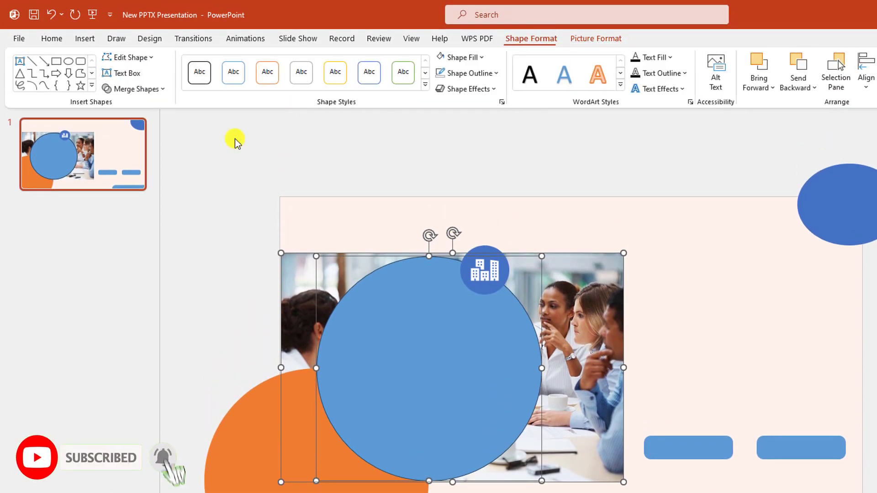
left_click(150, 89)
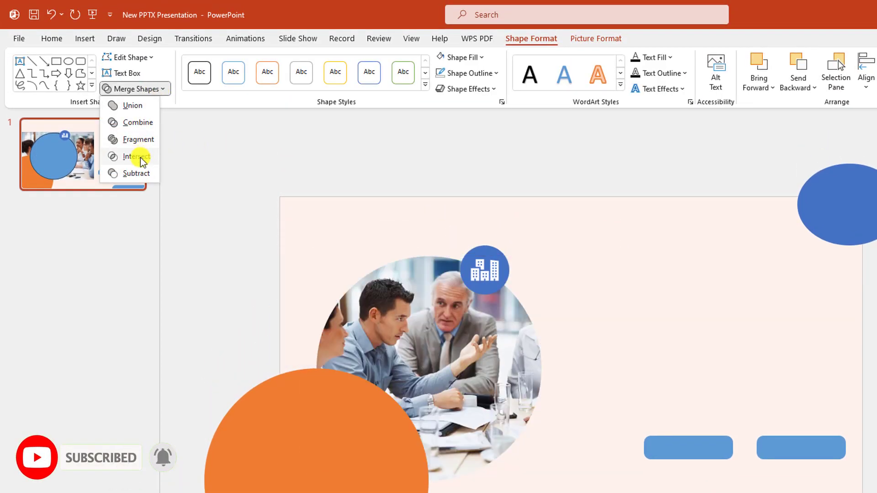
left_click(139, 157)
Send the orange circle behind the circular photo
left_click(311, 464)
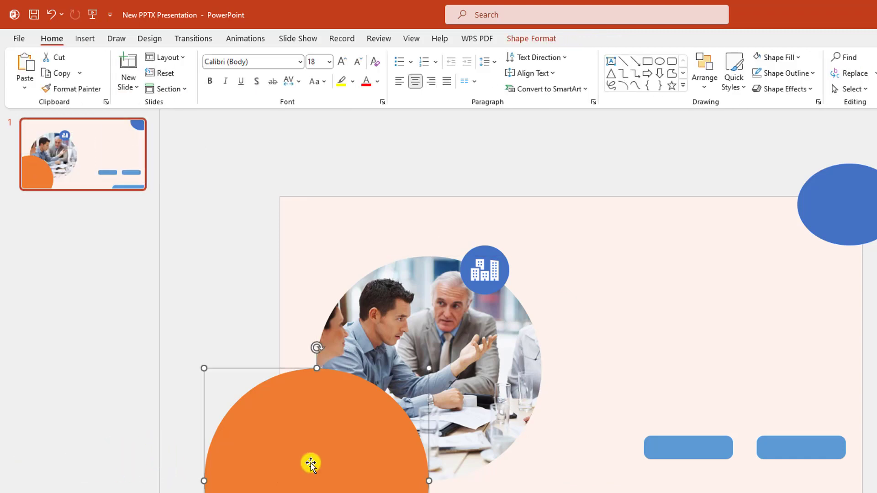
right_click(311, 464)
left_click(355, 292)
Give the circular meeting photo a purple 2¼ pt picture border
left_click(603, 311)
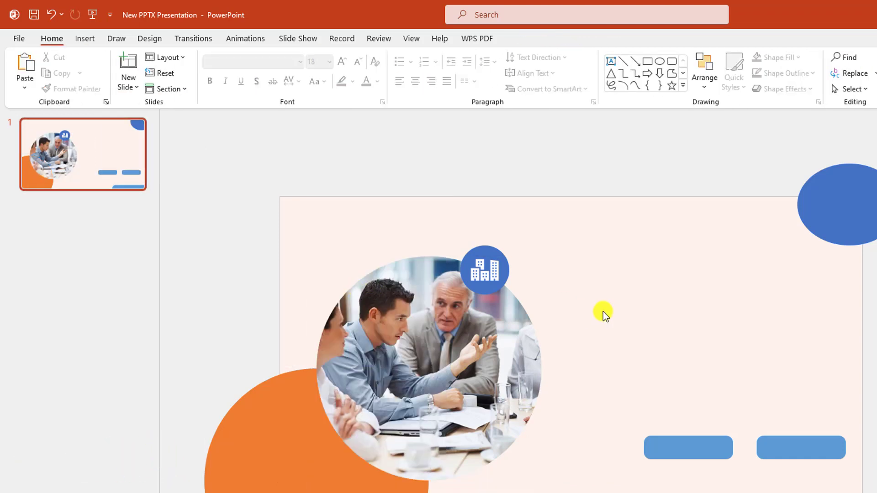
left_click(484, 330)
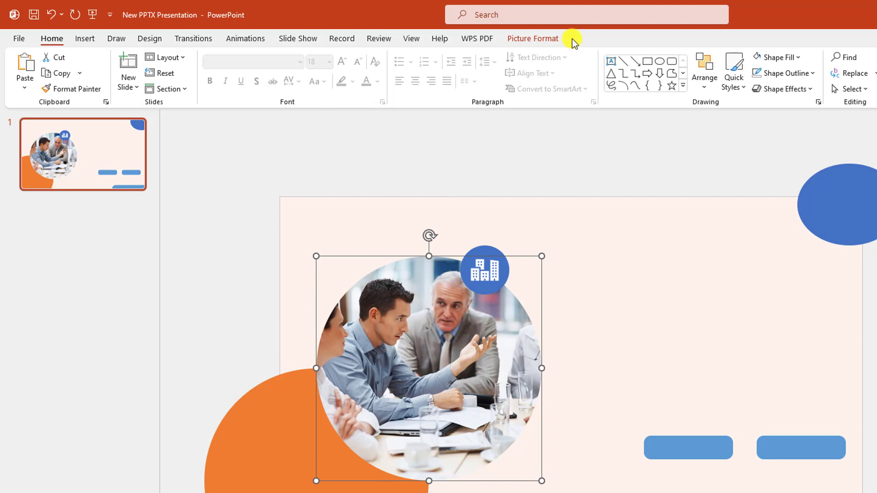
left_click(553, 39)
left_click(745, 60)
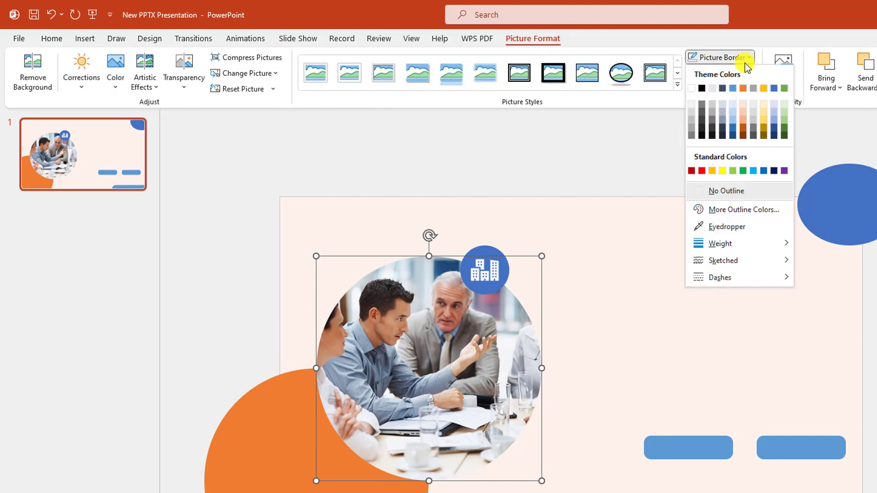
left_click(785, 170)
left_click(721, 57)
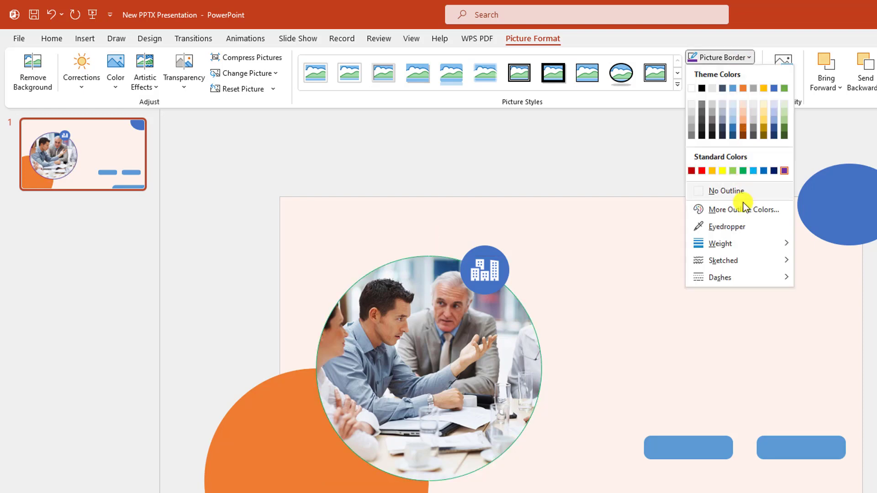
mouse_move(744, 244)
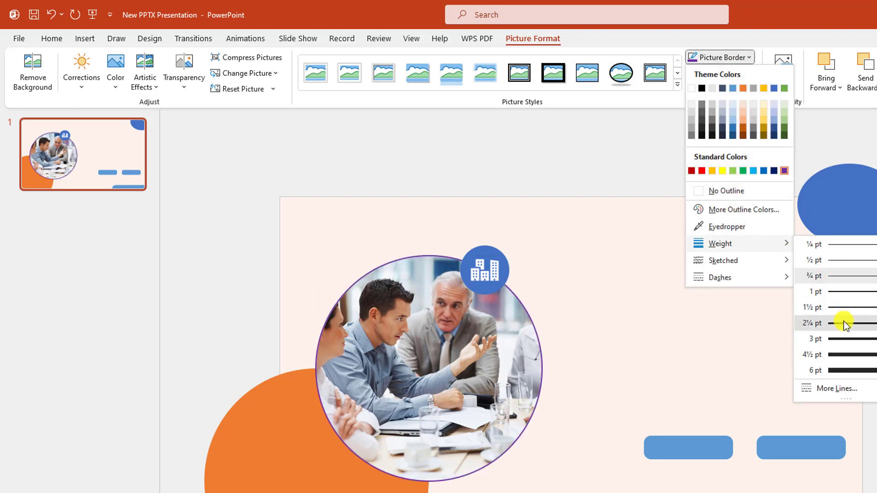
left_click(843, 321)
key("Escape")
left_click(681, 450)
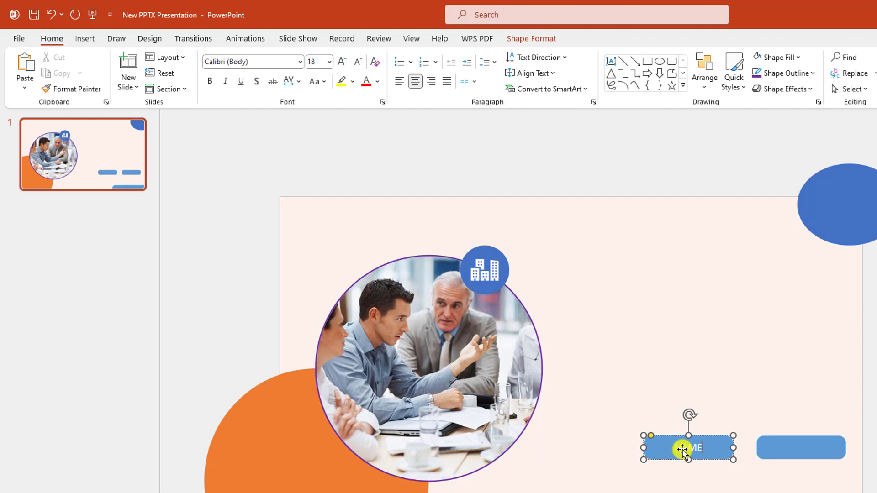
Set the NAME: PPT FUTURE tag text to 14 pt
key("ctrl+a")
left_click(357, 62)
left_click(358, 61)
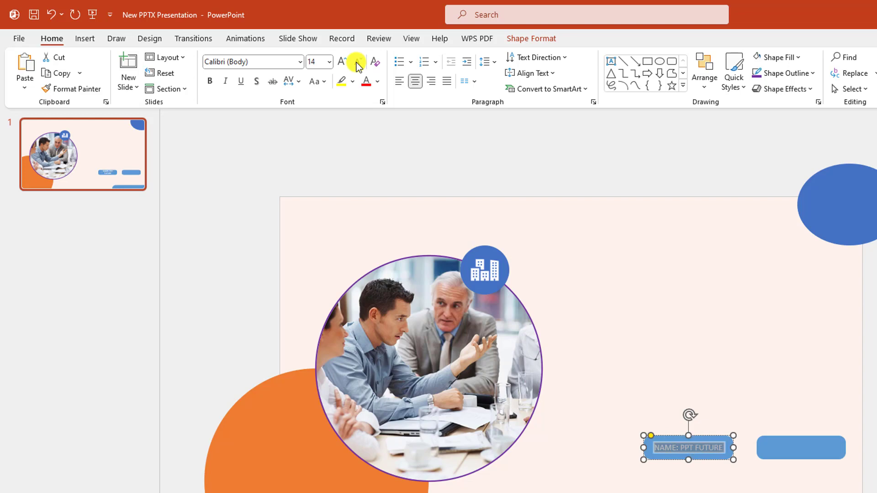
left_click(697, 372)
Type ': 16-08-23' into the DATE tag and change its font
left_click(793, 448)
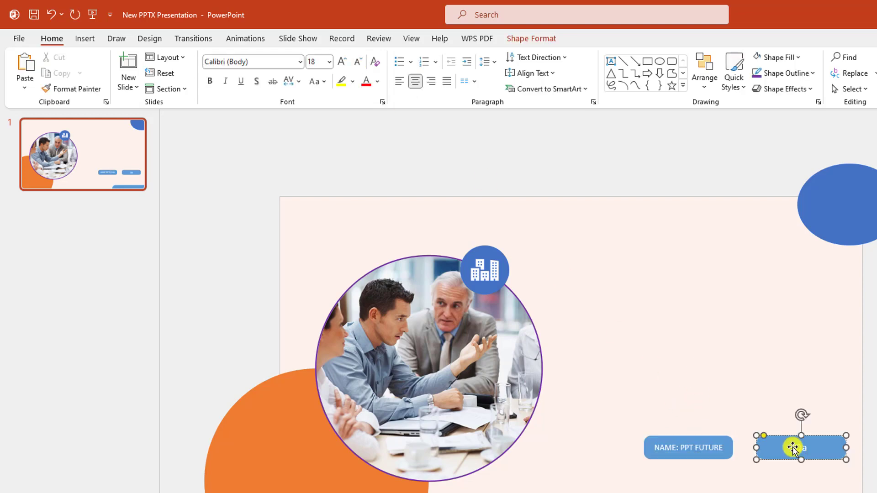
type(": 16-08-23")
key("Escape")
key("Escape")
left_click(783, 448)
key("ctrl+a")
left_click(259, 61)
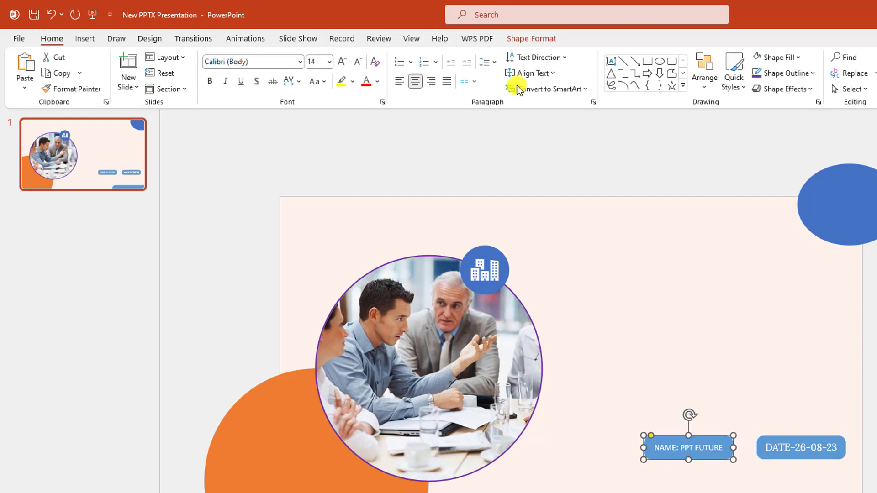
Fill the NAME tag with the orange circle's colour using the eyedropper
left_click(542, 39)
left_click(484, 56)
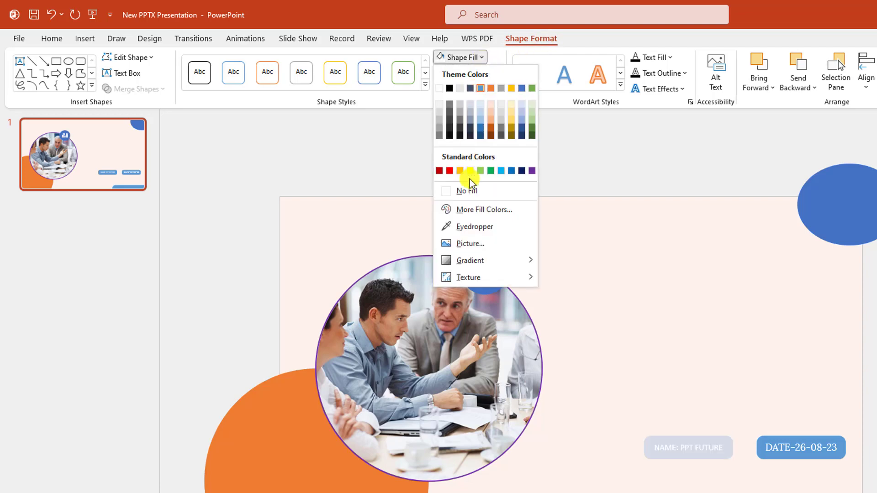
left_click(470, 231)
left_click(313, 478)
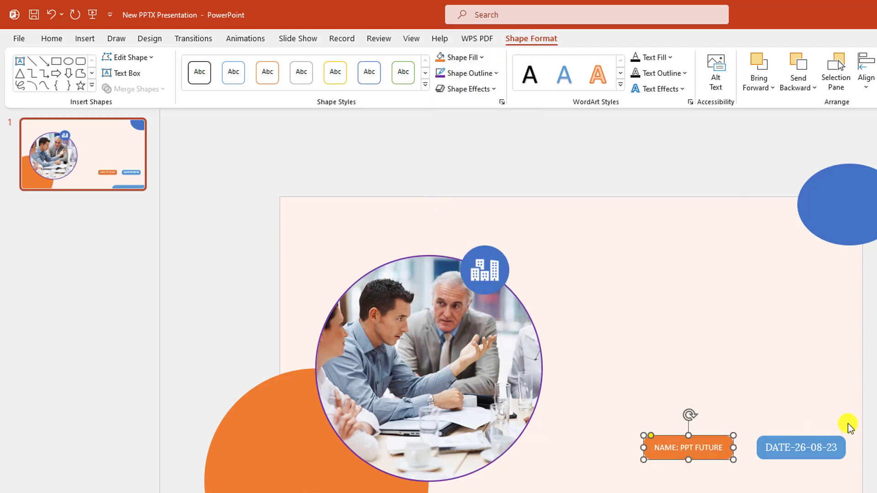
left_click(836, 427)
Fill the DATE tag with the top-right ellipse's blue using the eyedropper
left_click(796, 485)
left_click(805, 454)
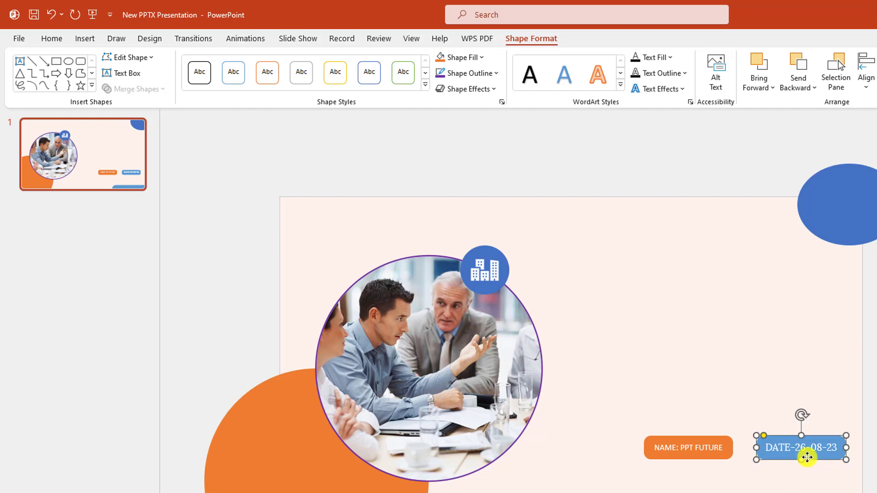
left_click(480, 58)
left_click(475, 261)
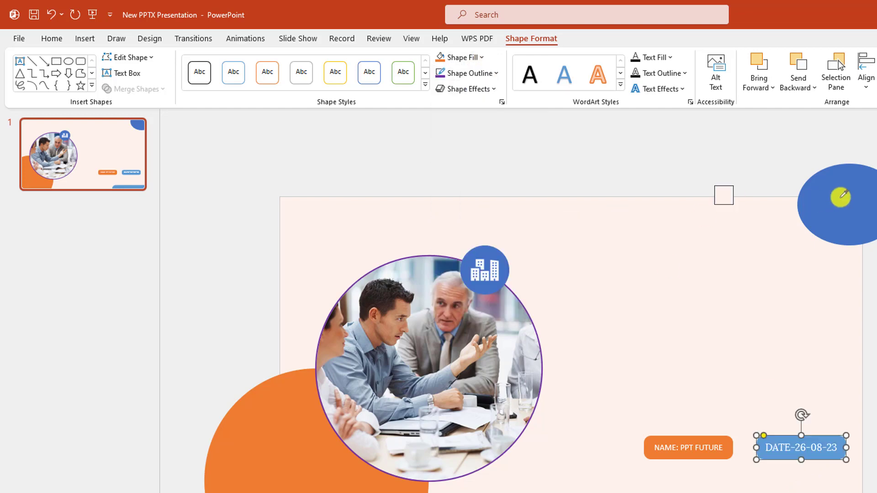
left_click(857, 197)
key("Escape")
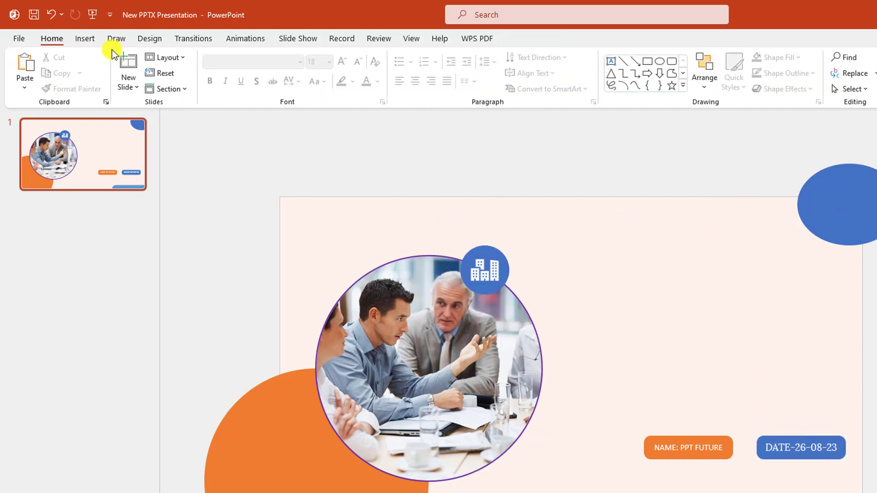
left_click(73, 38)
Draw a borderless blue rectangle near the slide's top right
left_click(207, 94)
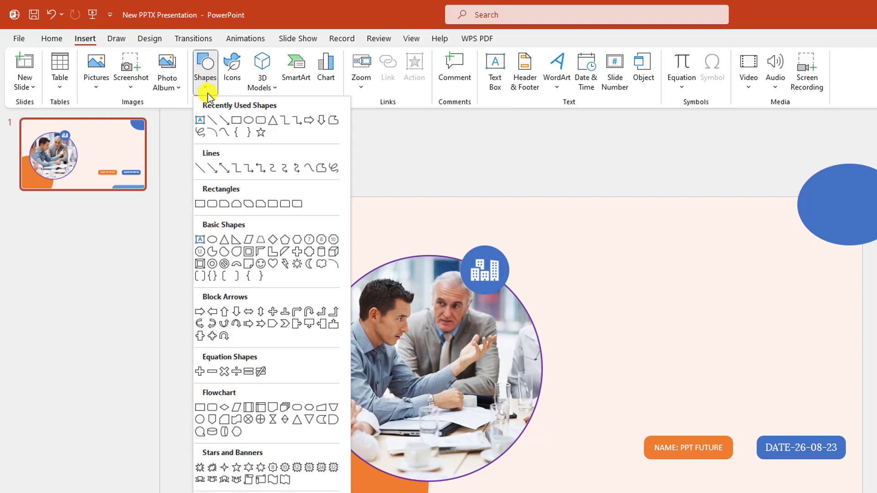
left_click(236, 122)
left_click_drag(700, 287, 842, 303)
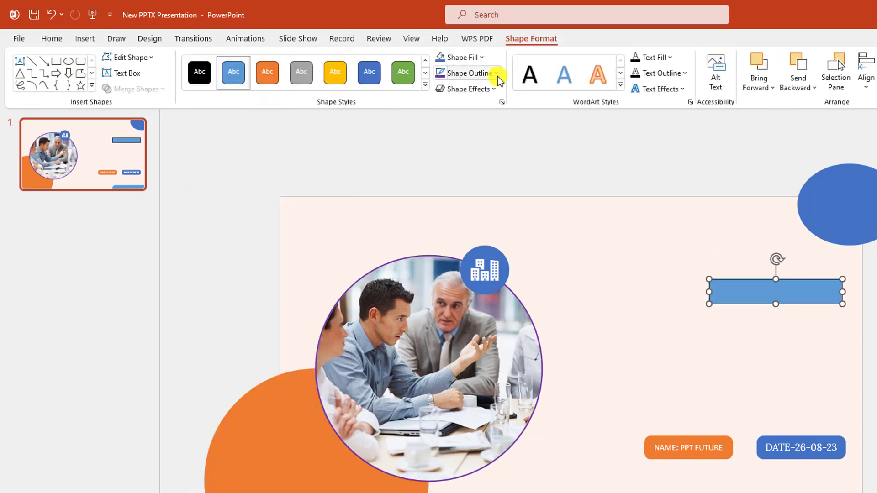
left_click(497, 74)
left_click(486, 240)
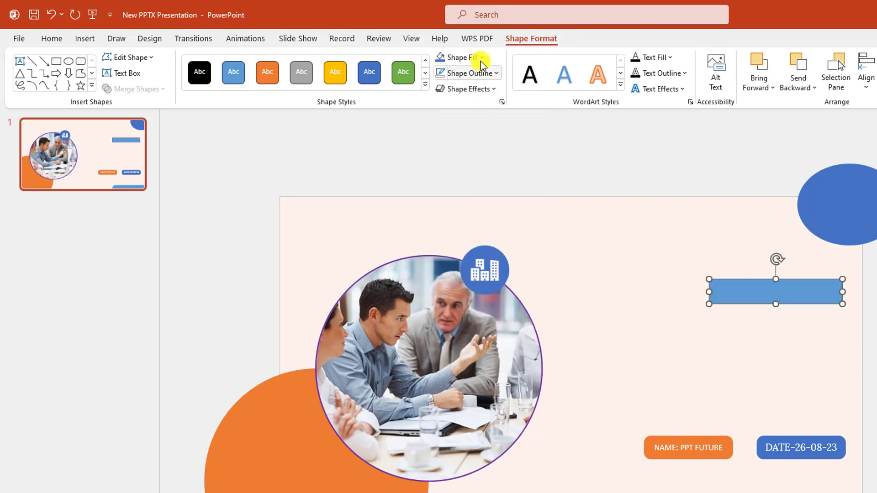
left_click(480, 58)
left_click(521, 88)
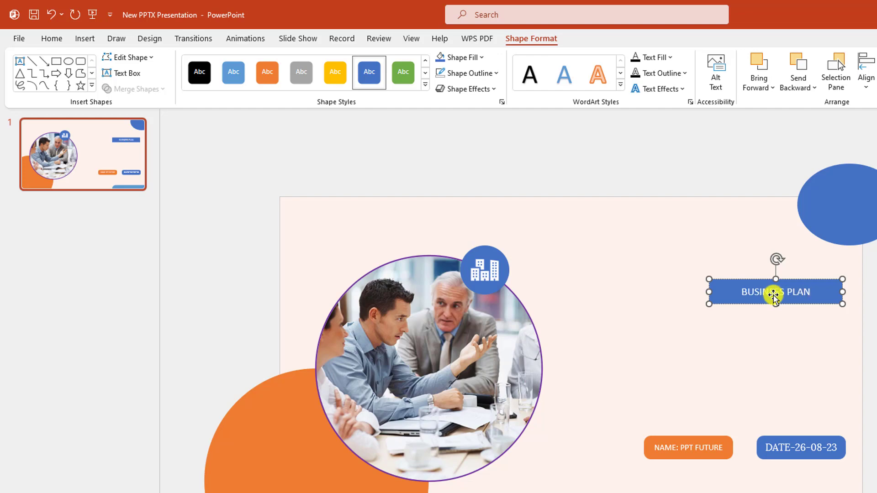
Format the BUSINESS PLAN text in bold Lora with Loose character spacing
key("ctrl+a")
key("alt+h")
key("f")
key("f")
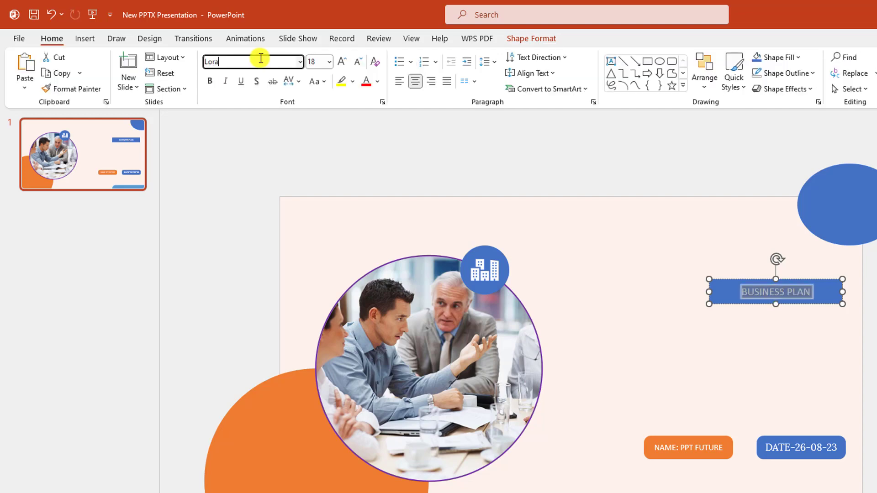
key("Return")
key("ctrl+b")
left_click(292, 81)
left_click(318, 151)
left_click(318, 151)
left_click(85, 39)
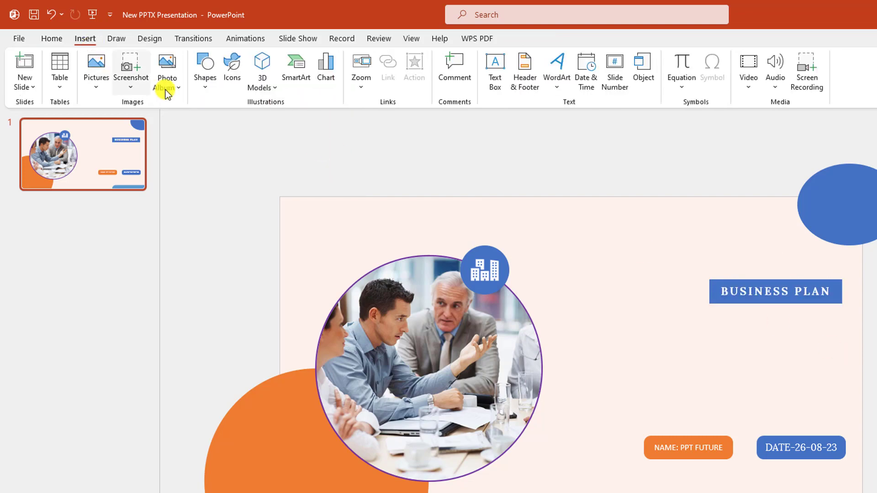
Add an INVESTMENT ANALYSIS text box below the banner in the Anton font
left_click(204, 89)
left_click(202, 119)
left_click_drag(604, 309, 841, 343)
type("inv")
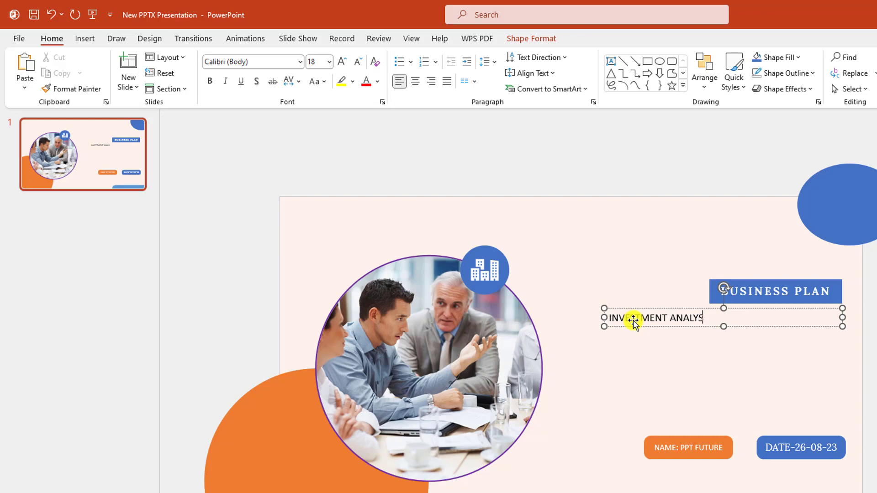
key("ctrl+a")
left_click(262, 62)
type("Anton")
key("Return")
Enlarge the headline to 36 pt with an oversized A, fitting it on one line
left_click(342, 61)
left_click(341, 62)
left_click(342, 62)
left_click(342, 62)
left_click(342, 62)
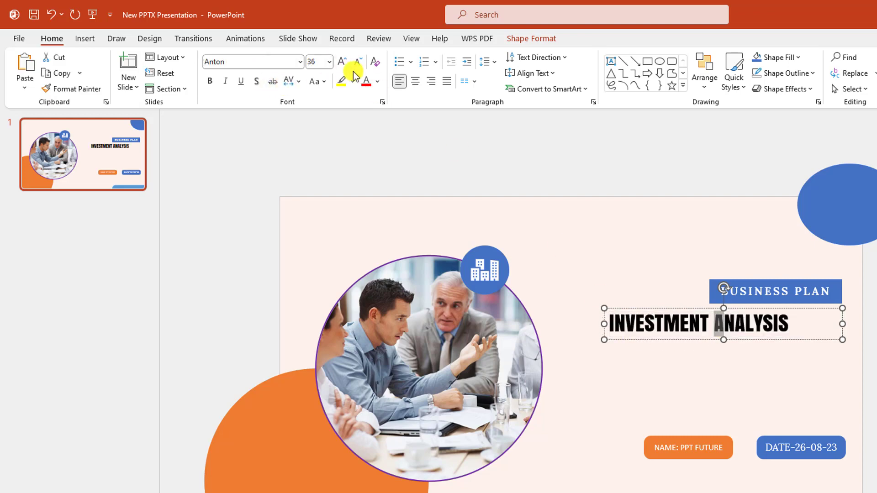
left_click(341, 62)
left_click(342, 62)
left_click(342, 61)
left_click(342, 62)
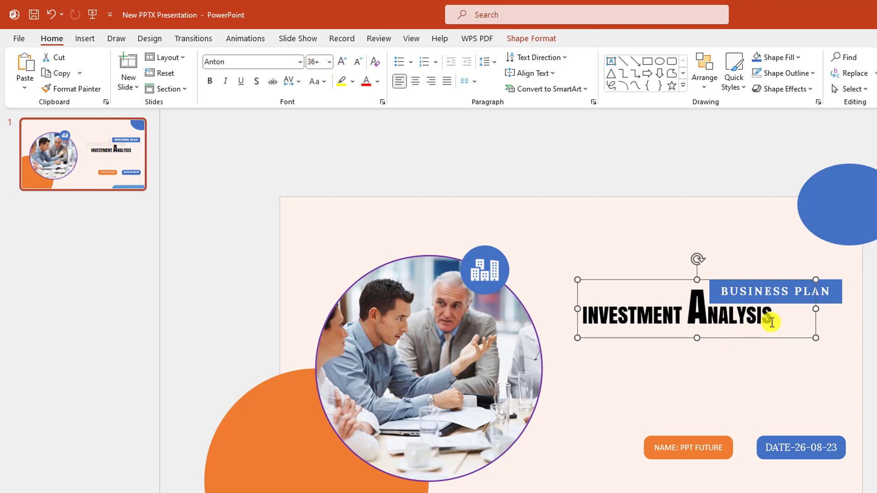
double_click(747, 321)
left_click(340, 63)
left_click(341, 62)
left_click(340, 63)
left_click(341, 62)
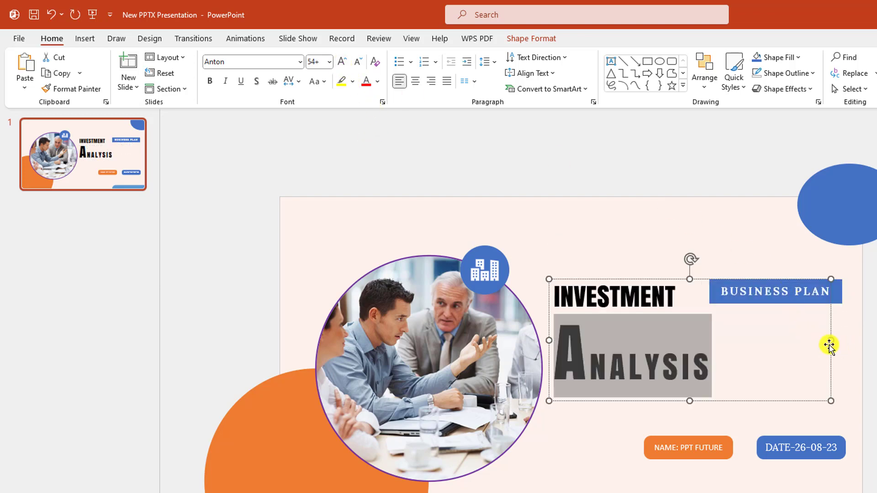
left_click_drag(829, 340, 849, 340)
left_click_drag(659, 333, 547, 333)
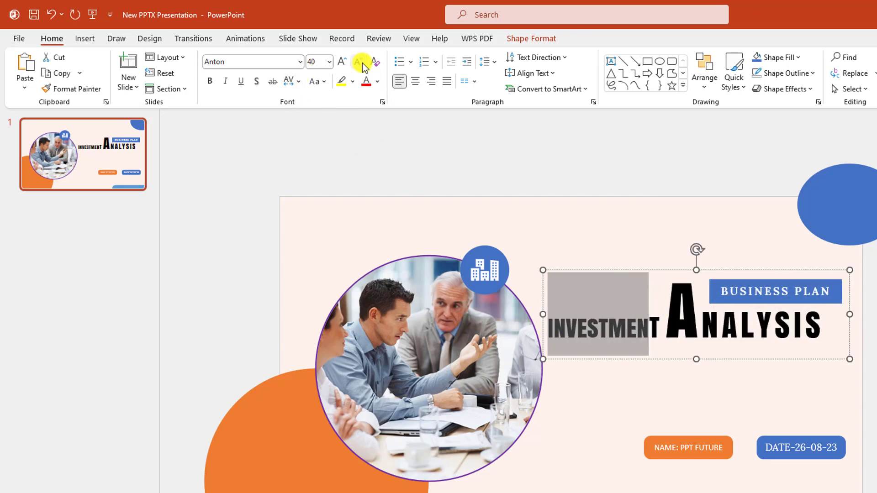
left_click(738, 363)
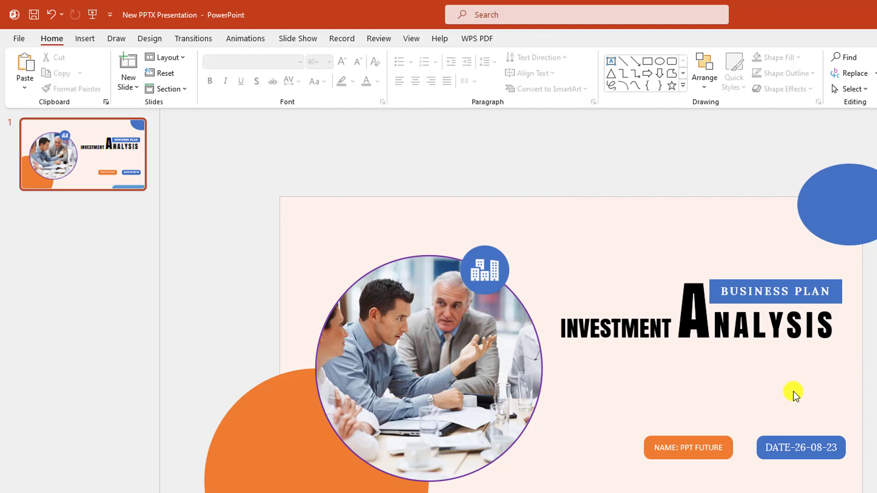
Narrow the BUSINESS PLAN banner and move the headline up against it
left_click(844, 290)
left_click_drag(846, 289, 831, 291)
left_click_drag(761, 303, 762, 280)
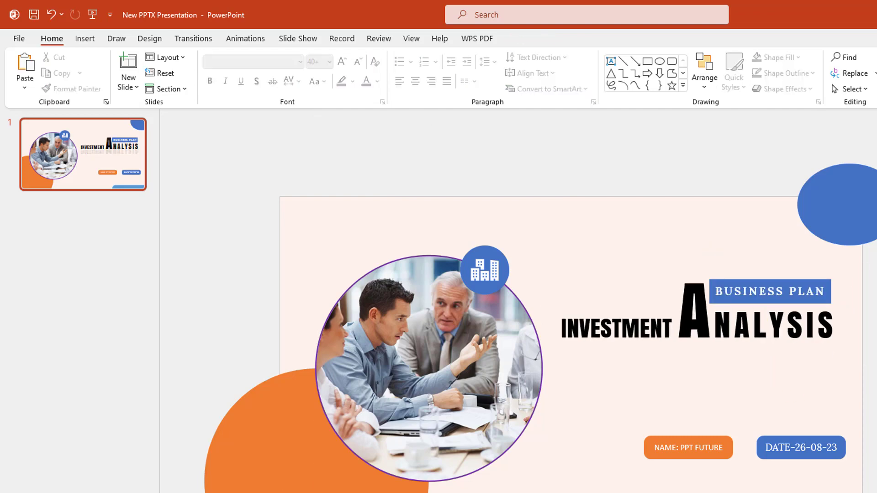
left_click(87, 39)
Draw a horizontal line under the INVESTMENT ANALYSIS headline and give it a 2¼ pt weight
left_click(207, 85)
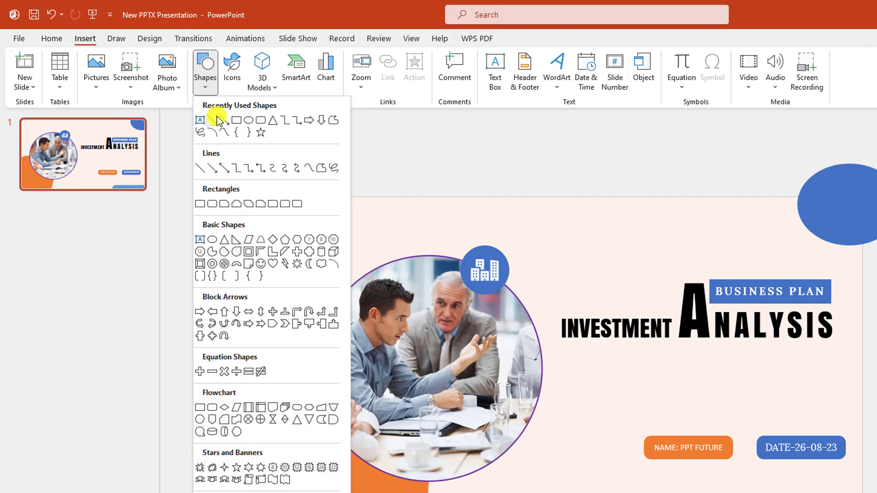
left_click(214, 121)
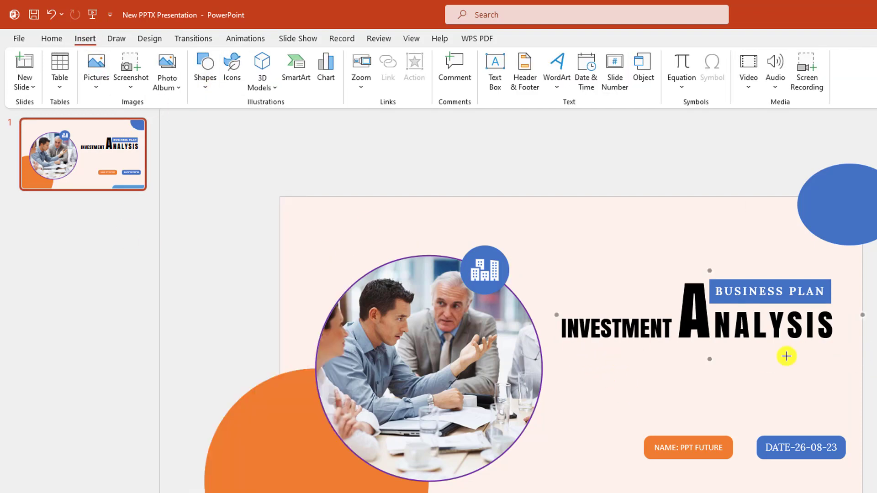
mouse_move(657, 355)
left_mouse_down()
mouse_move(840, 357)
mouse_move(831, 353)
left_mouse_up()
left_click(496, 74)
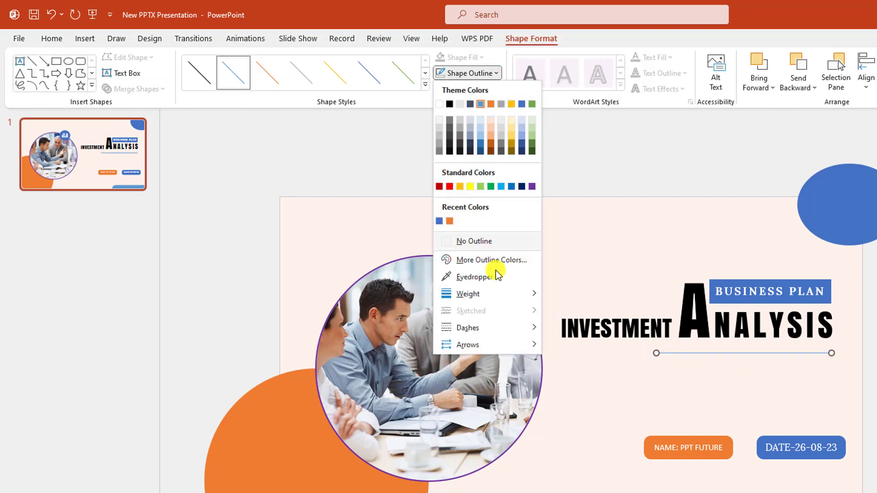
mouse_move(505, 290)
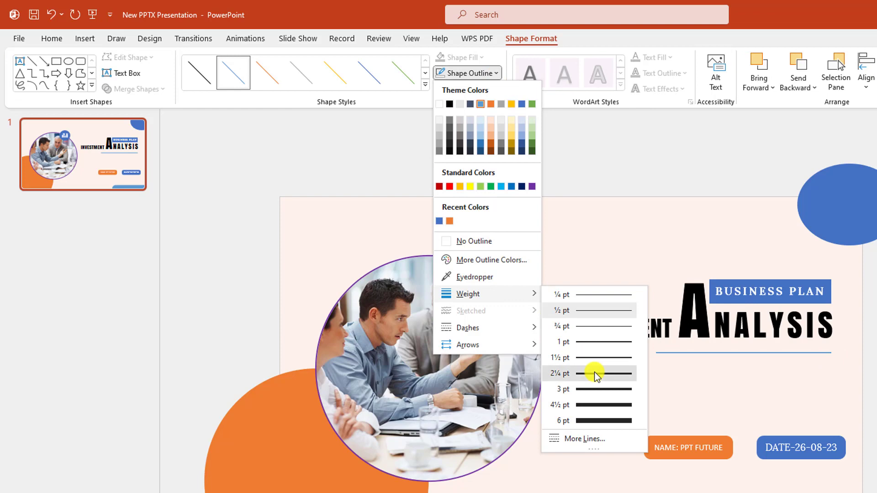
left_click(594, 374)
left_click(832, 382)
left_click(85, 39)
Add a text box below the divider holding the pasted Lorem Ipsum paragraph, aligned right
left_click(204, 86)
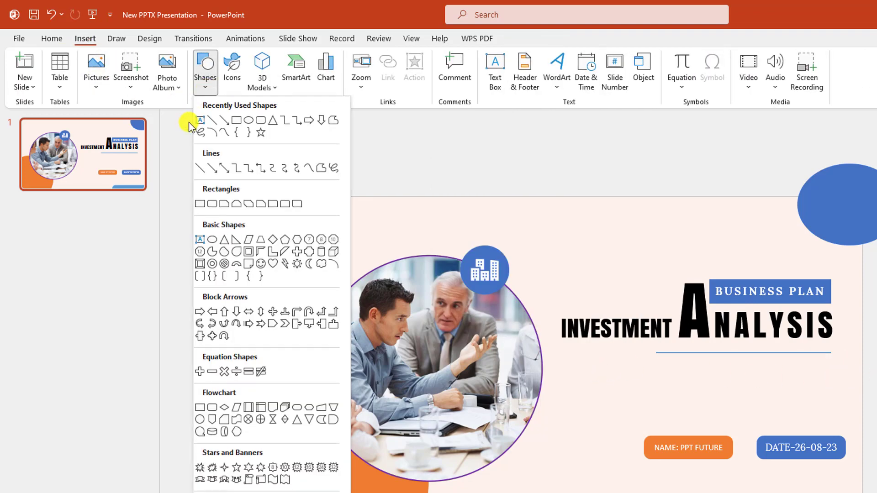
left_click(199, 121)
left_click_drag(603, 368, 840, 415)
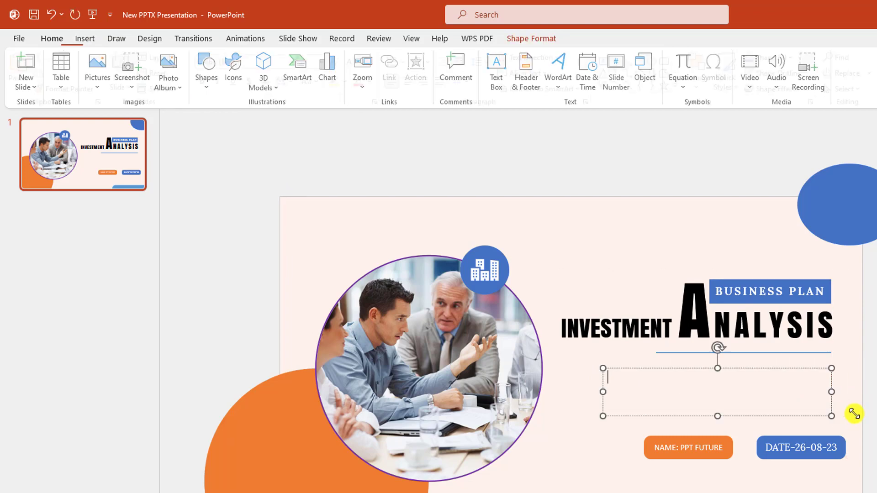
type("Lorem Ipsum is simply dummy text of the printing and typesetting industry. Lorem Ipsum has been the industry's standard dummy text ever since the 1500s")
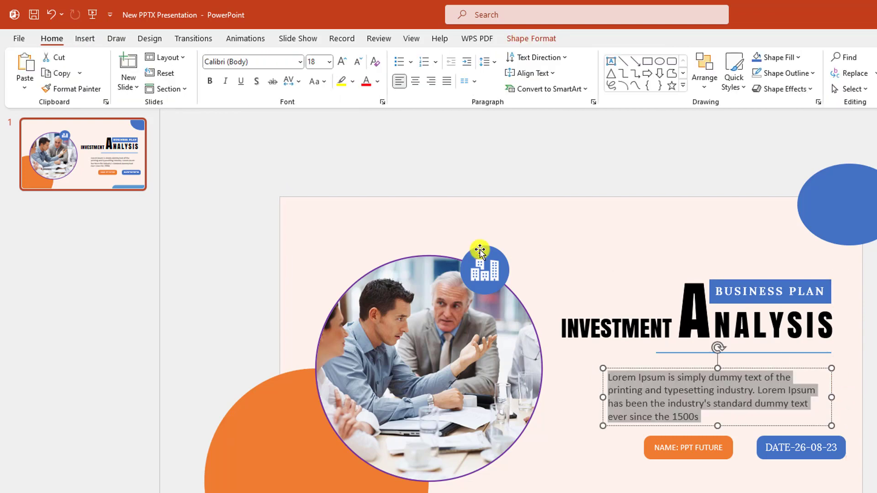
left_click(432, 81)
key("Escape")
key("Escape")
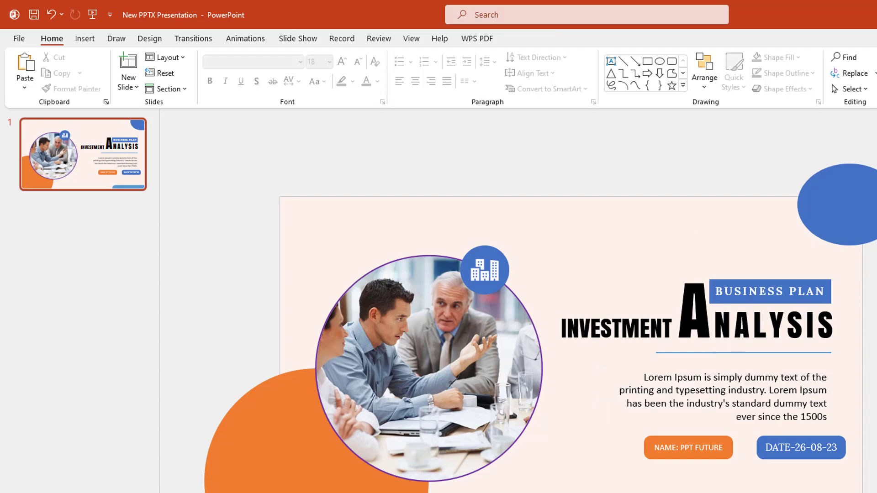
Draw a rectangle covering the whole slide and remove its outline
left_click(87, 39)
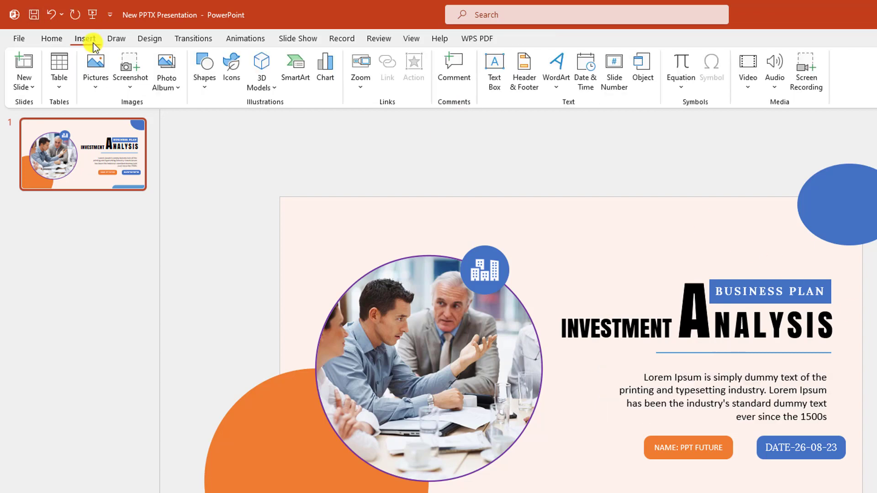
left_click(202, 84)
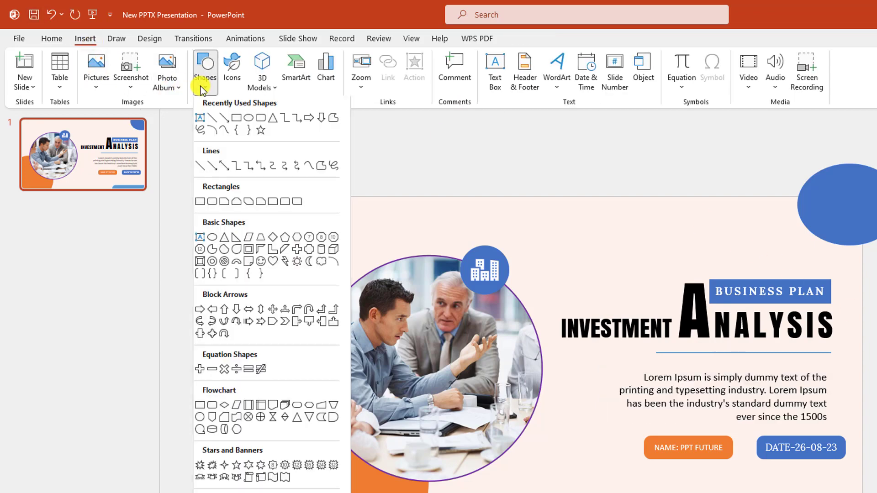
left_click(235, 123)
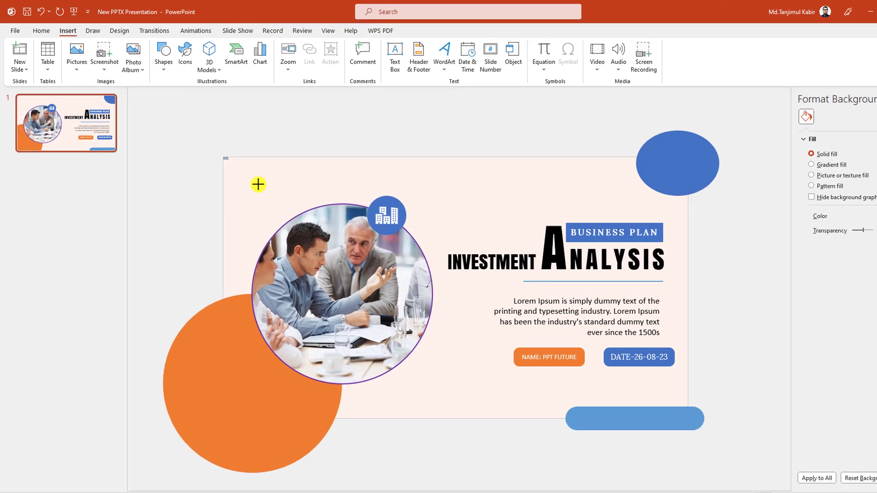
left_click_drag(280, 197, 643, 412)
mouse_move(484, 311)
left_mouse_down()
mouse_move(632, 337)
mouse_move(649, 395)
left_mouse_up()
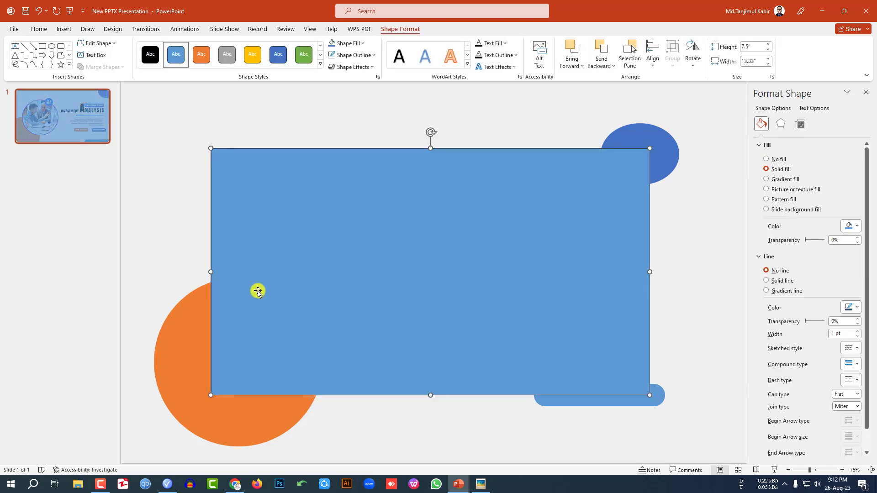
left_click(366, 58)
left_click(357, 180)
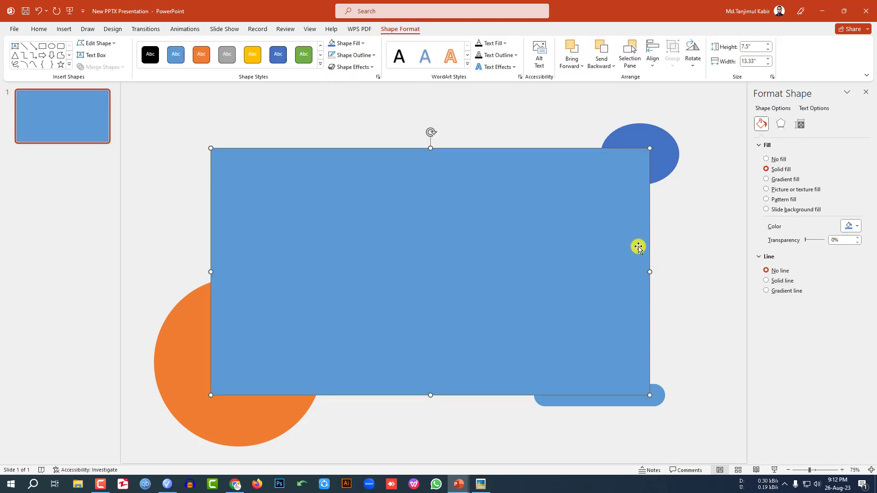
Duplicate the rectangle to the slide's lower right and lower left
scroll(670, 256, "down", 5)
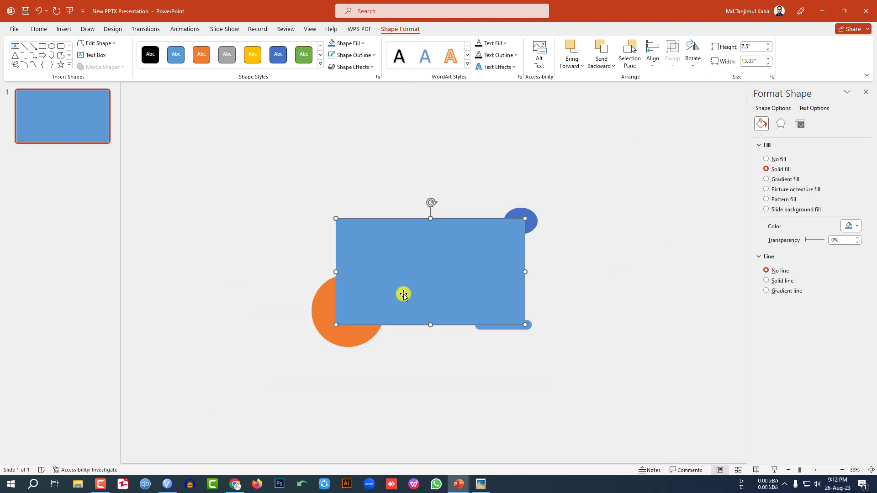
left_click_drag(401, 292, 608, 399)
left_click(431, 275)
left_click_drag(435, 266, 266, 407)
Select the slide-covering rectangle with the small blue circle and bring up Merge Shapes
left_click(604, 266)
left_click(425, 251)
left_click(532, 214, "shift")
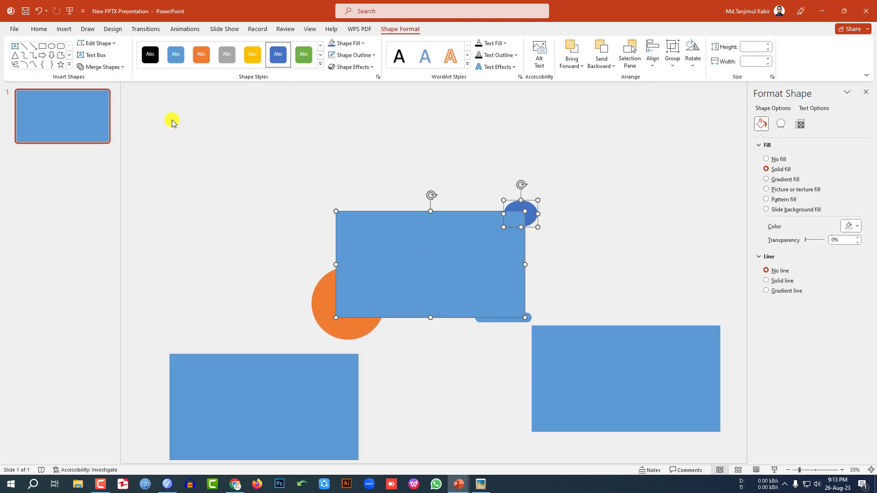
left_click(123, 67)
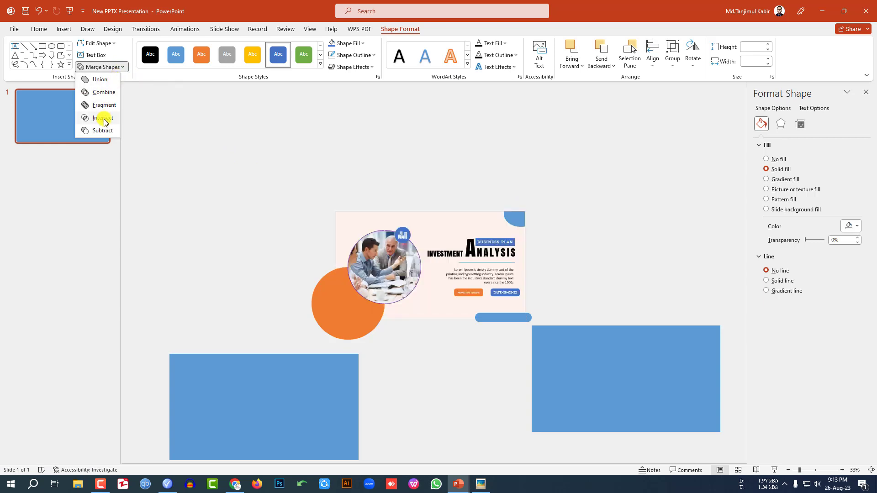